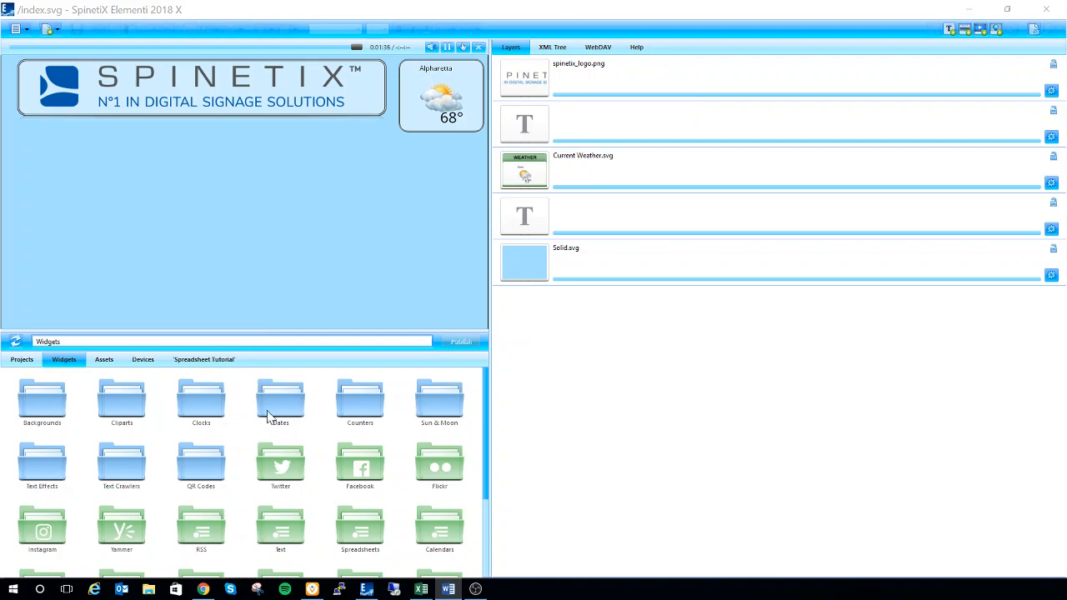
# Add the Text Roll widget from the Spreadsheets widget folder as a new layer of index.svg
pyautogui.click(208, 365)
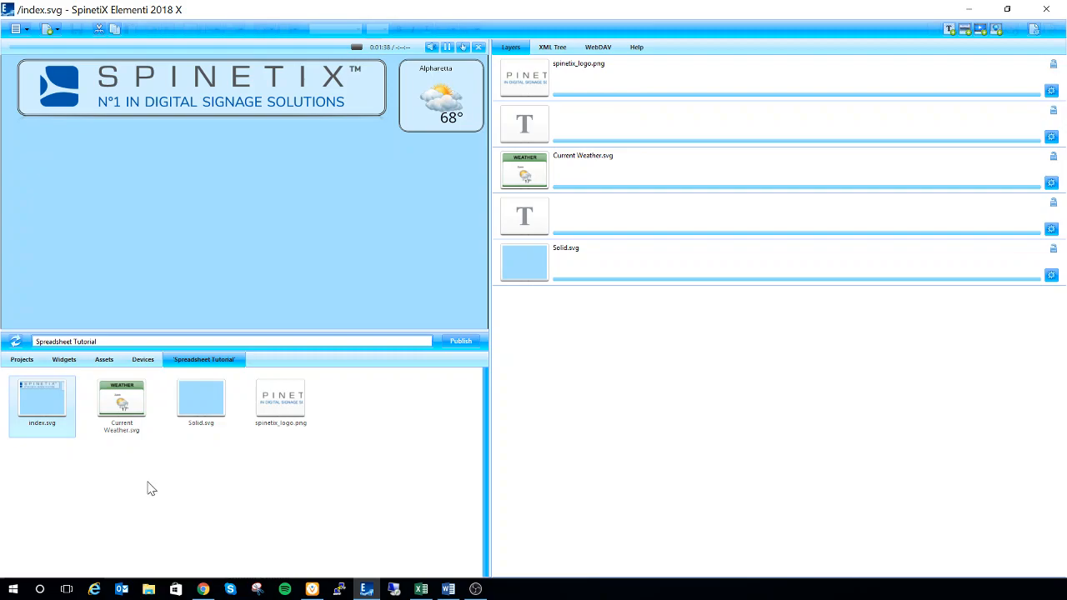
pyautogui.click(64, 359)
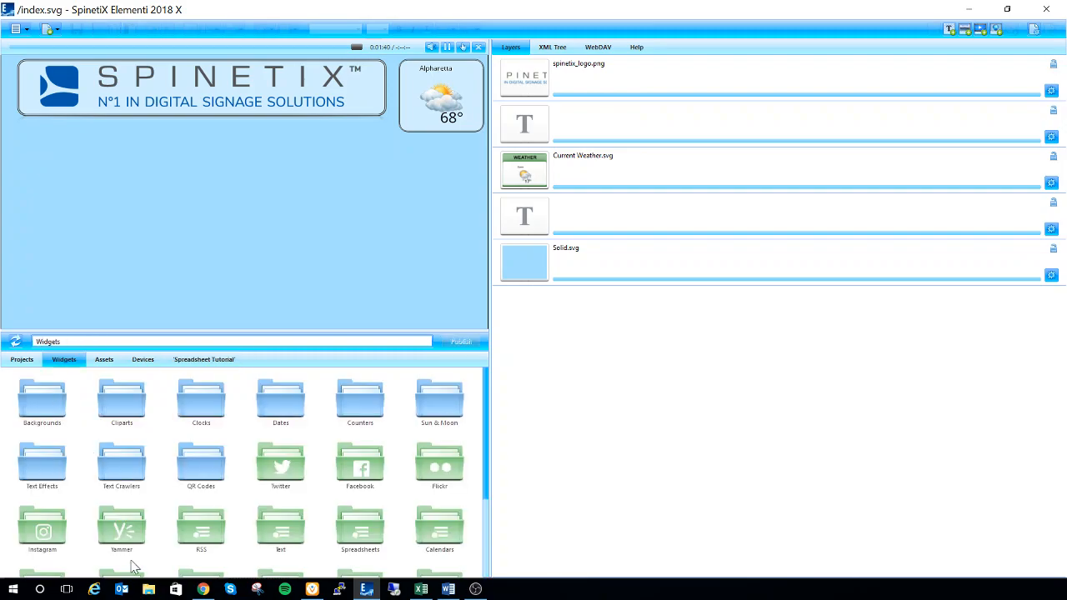
pyautogui.scroll(-1, 301, 440)
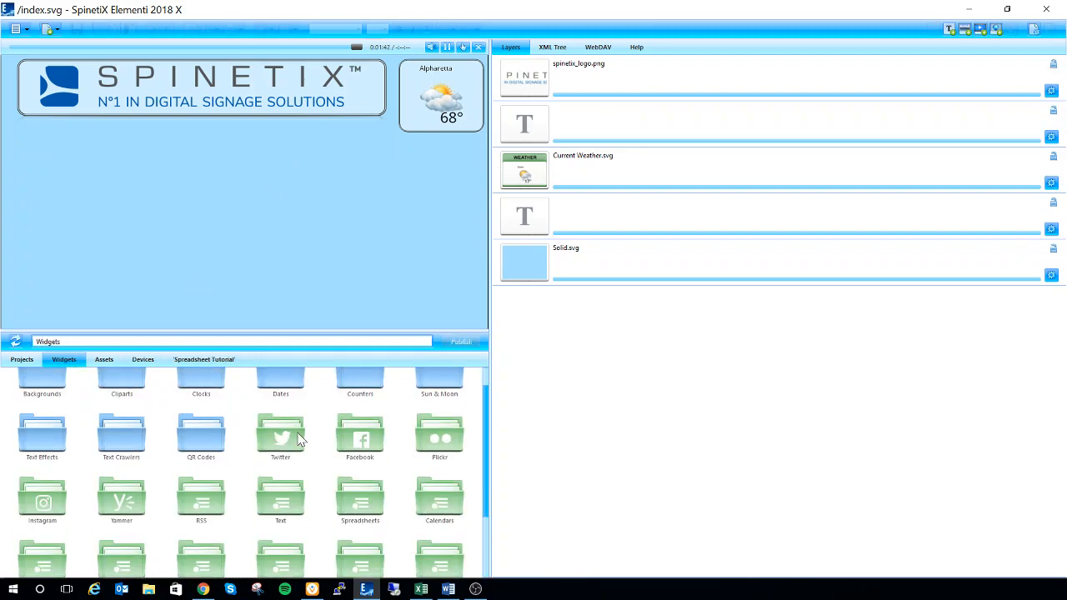
pyautogui.scroll(-1, 301, 442)
pyautogui.click(361, 477)
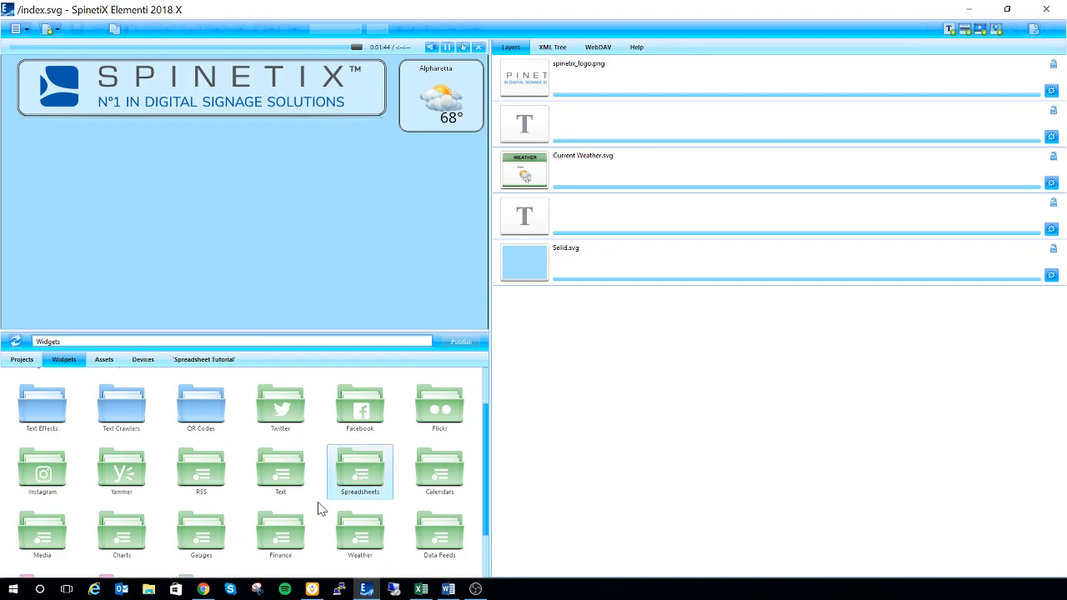
pyautogui.doubleClick(361, 477)
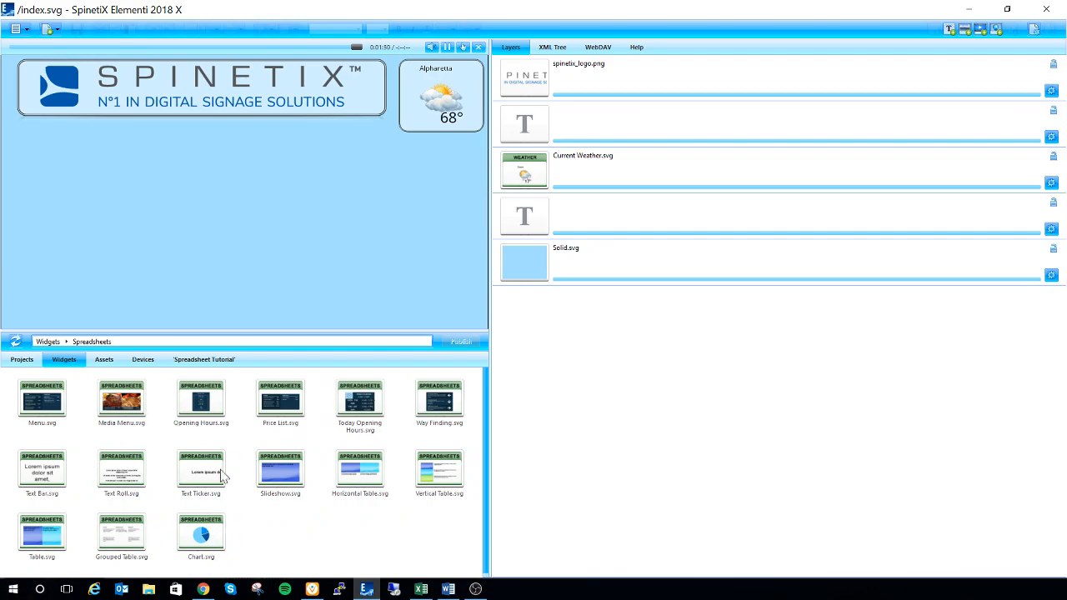
pyautogui.click(117, 484)
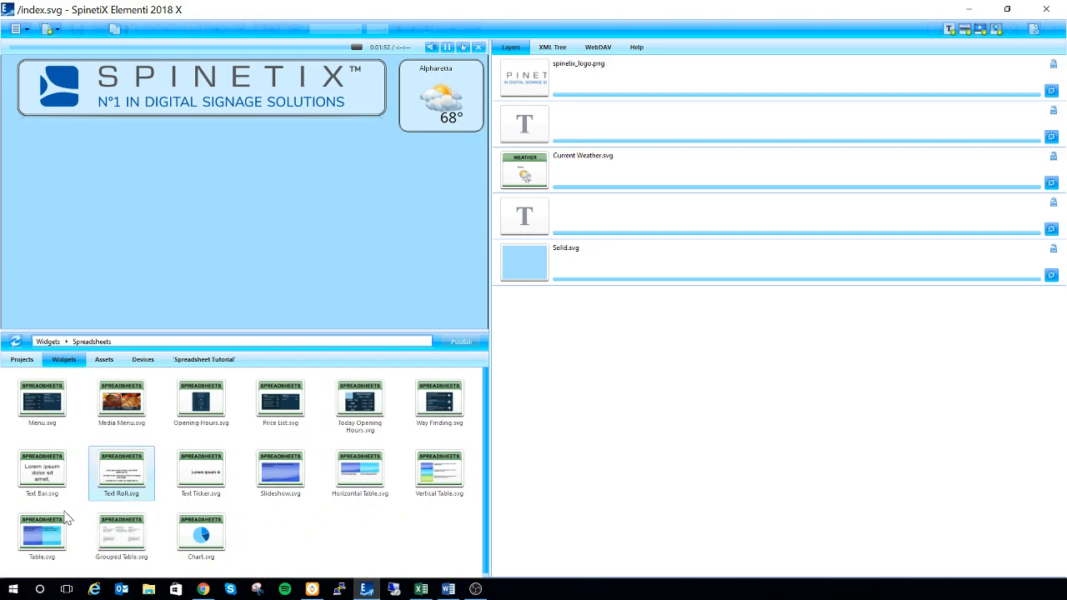
pyautogui.moveTo(120, 481); pyautogui.dragTo(613, 339)
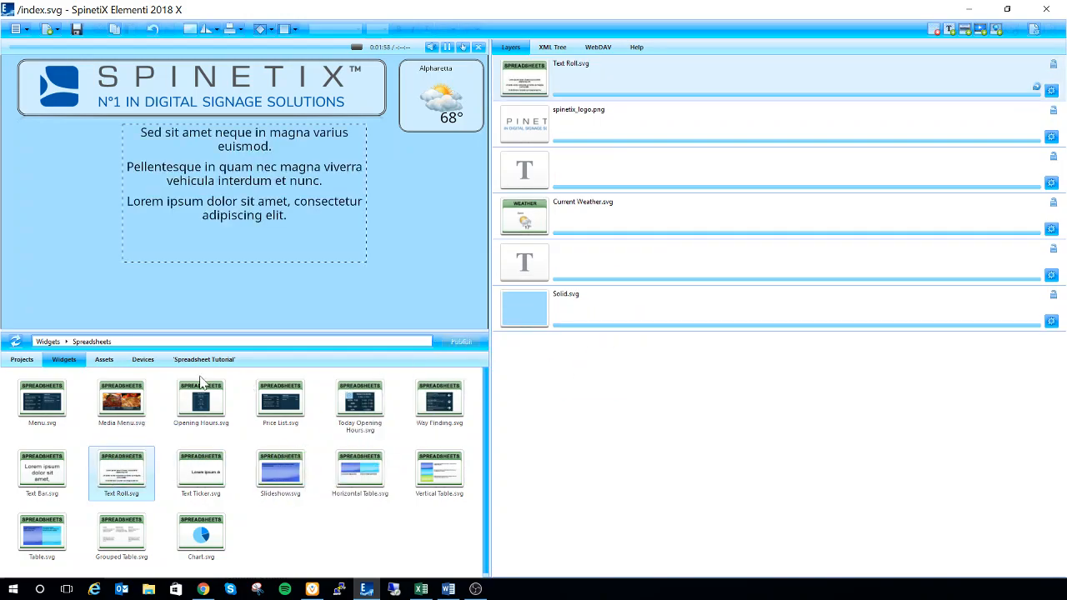
# Move the text roll below the logo and enlarge it to fill the empty area across the full page width
pyautogui.moveTo(286, 129); pyautogui.dragTo(289, 212)
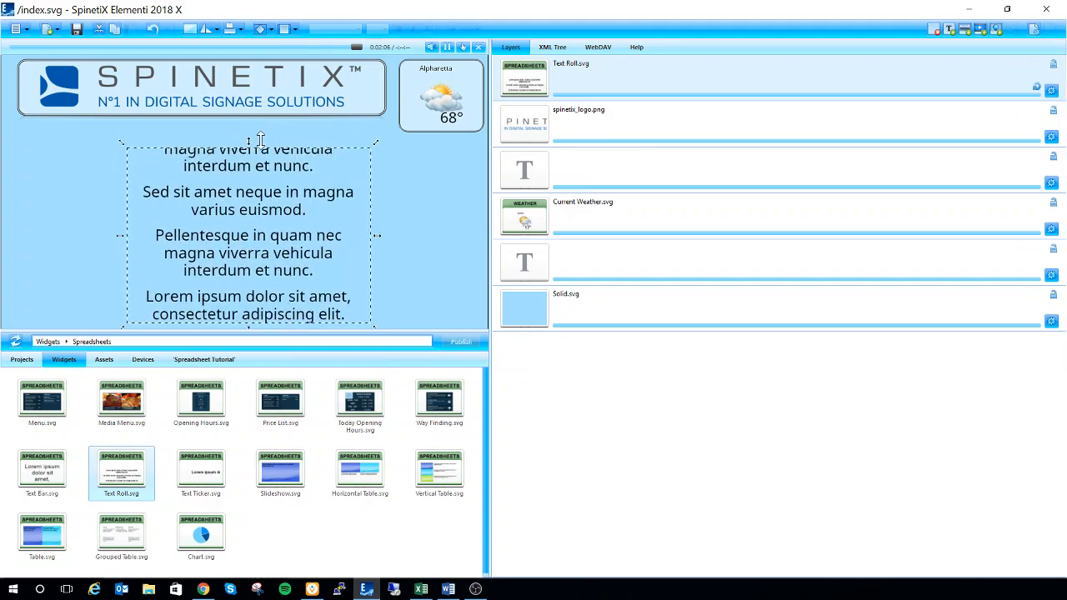
pyautogui.moveTo(433, 221); pyautogui.dragTo(485, 211)
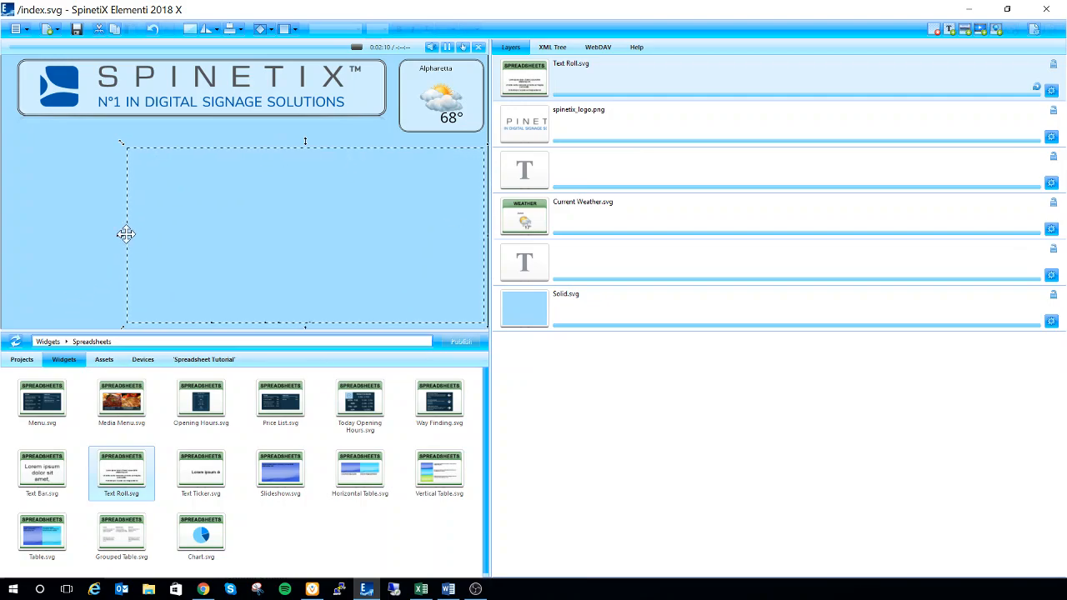
pyautogui.moveTo(125, 234); pyautogui.dragTo(2, 251)
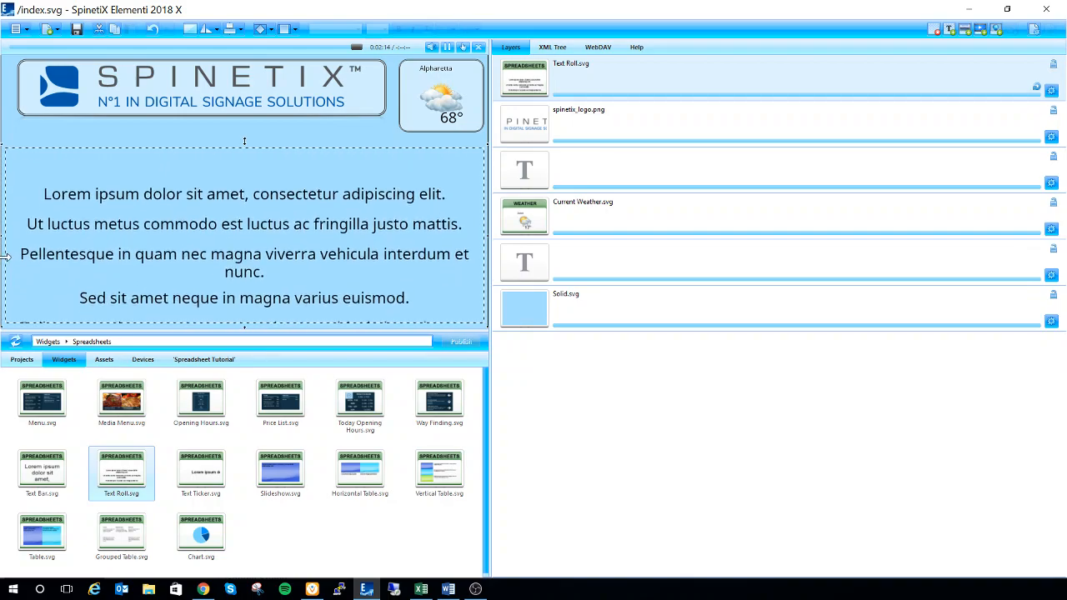
# Open the Text Roll layer's data properties and set the data channel to Excel File
pyautogui.doubleClick(540, 93)
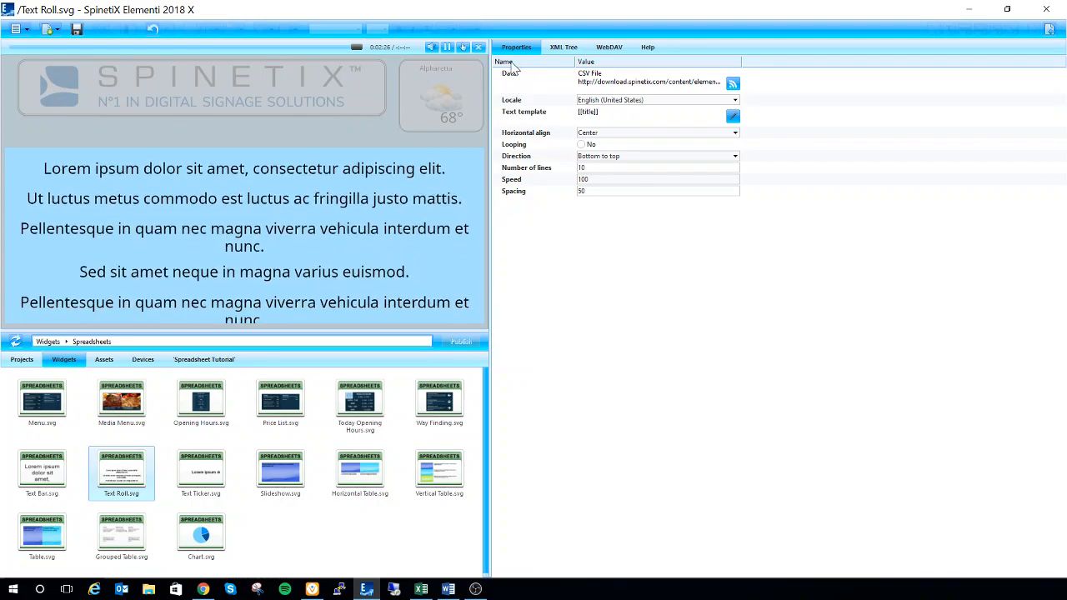
pyautogui.click(732, 86)
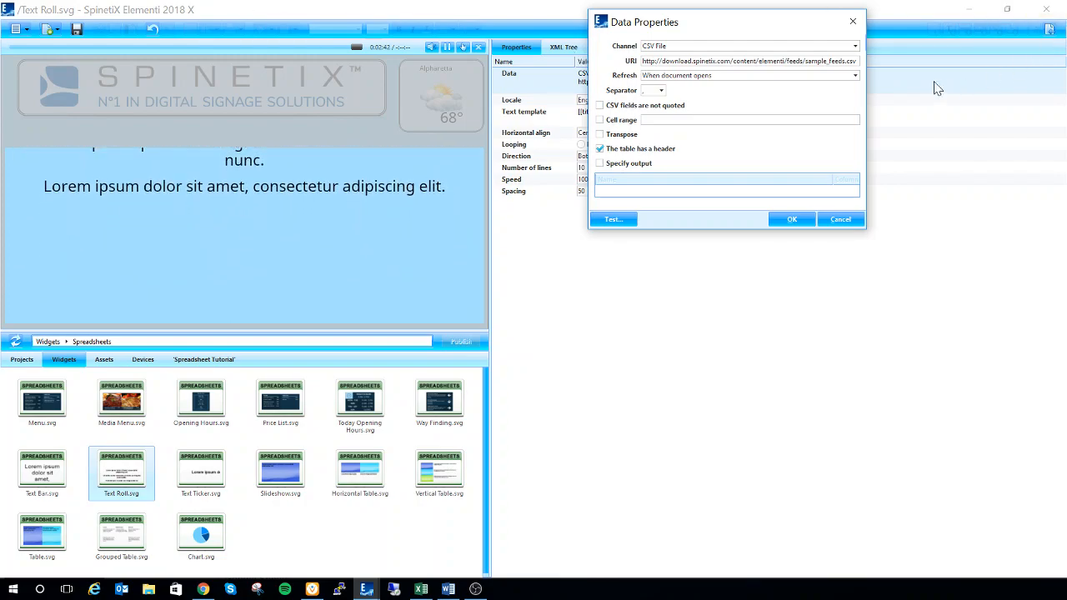
pyautogui.click(859, 48)
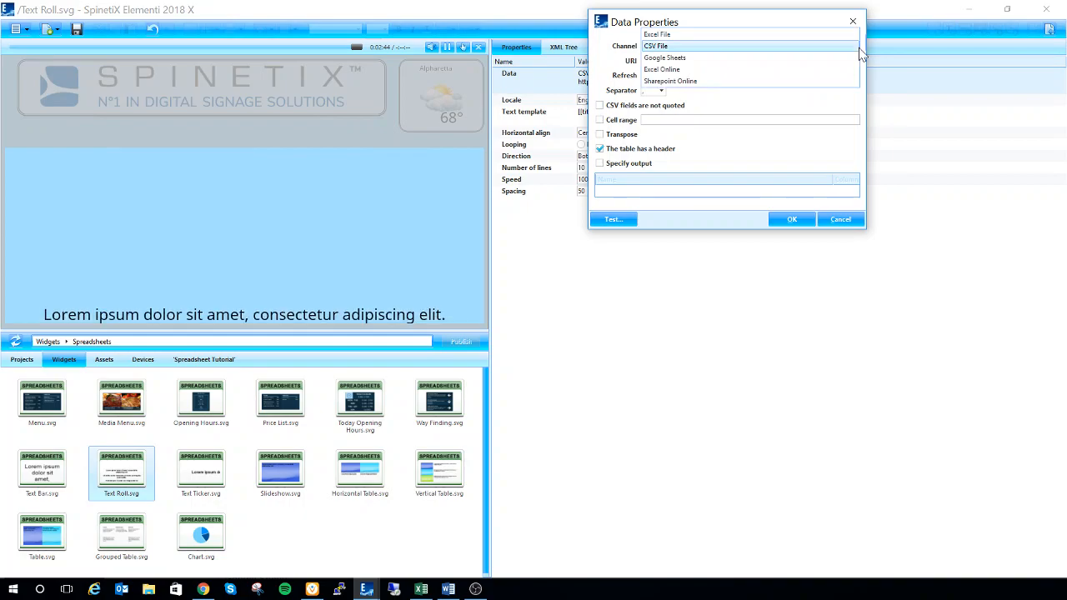
pyautogui.click(767, 38)
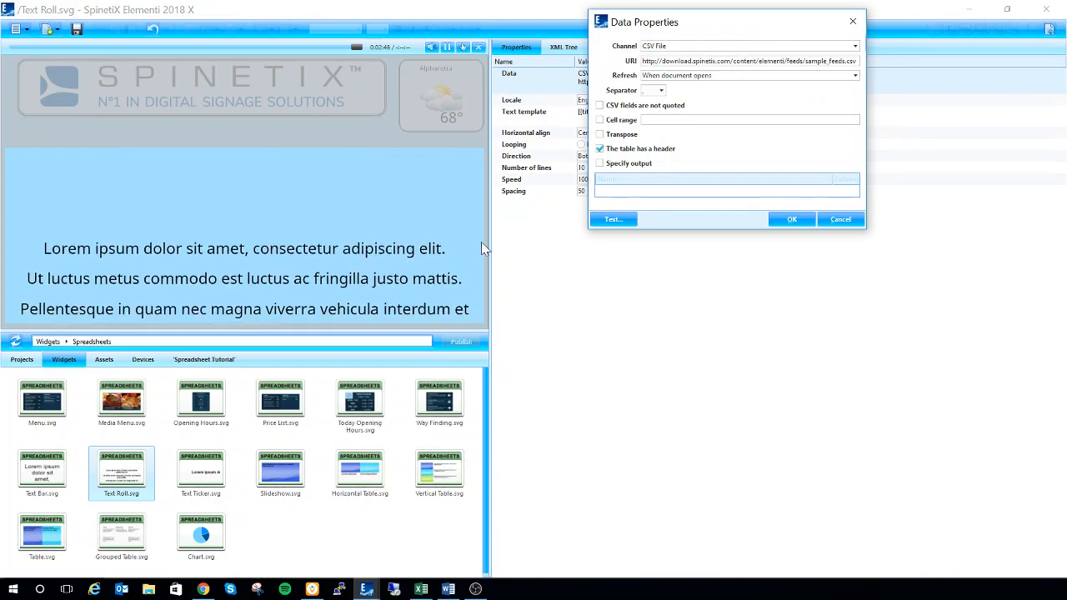
pyautogui.click(830, 48)
pyautogui.click(790, 51)
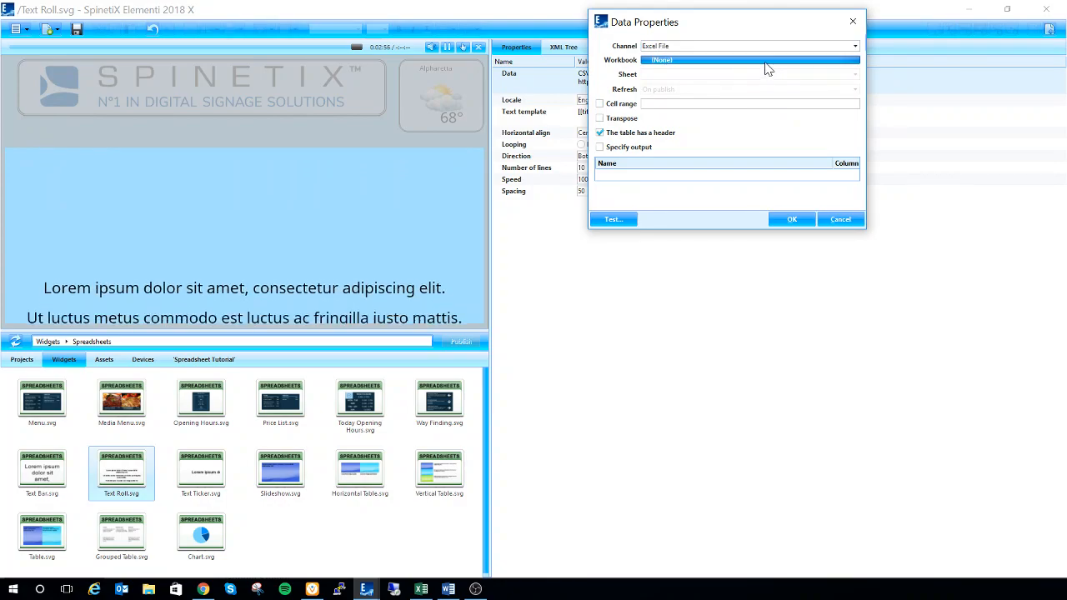
# Choose Menu 3.xlsx from the Menu's for Projects folder in Documents as the data workbook
pyautogui.click(676, 60)
pyautogui.scroll(-4, 705, 222)
pyautogui.scroll(-4, 704, 222)
pyautogui.scroll(-4, 705, 222)
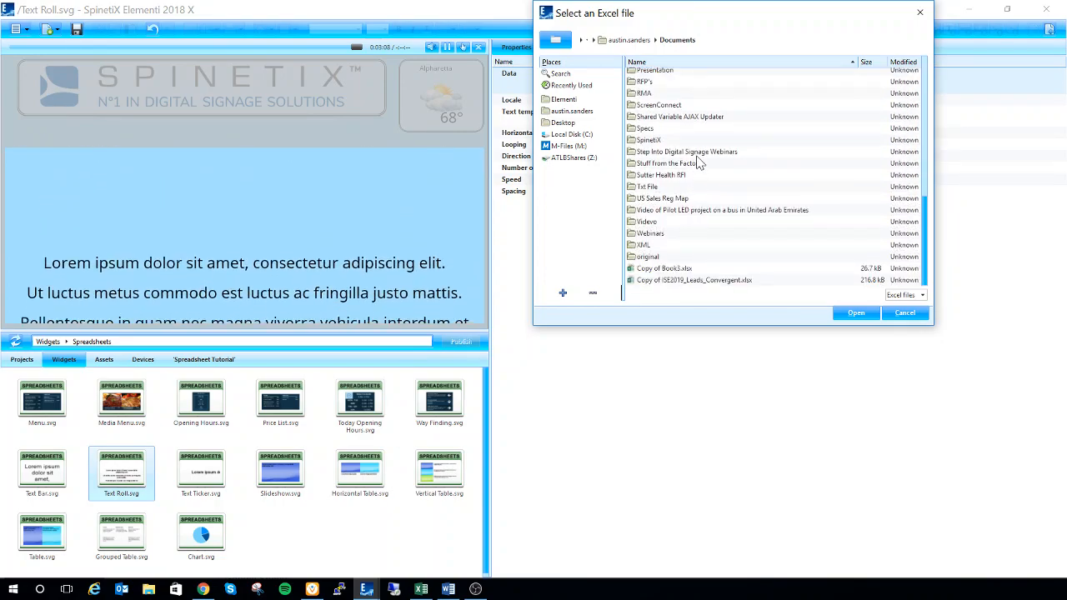
pyautogui.scroll(2, 699, 164)
pyautogui.scroll(2, 698, 164)
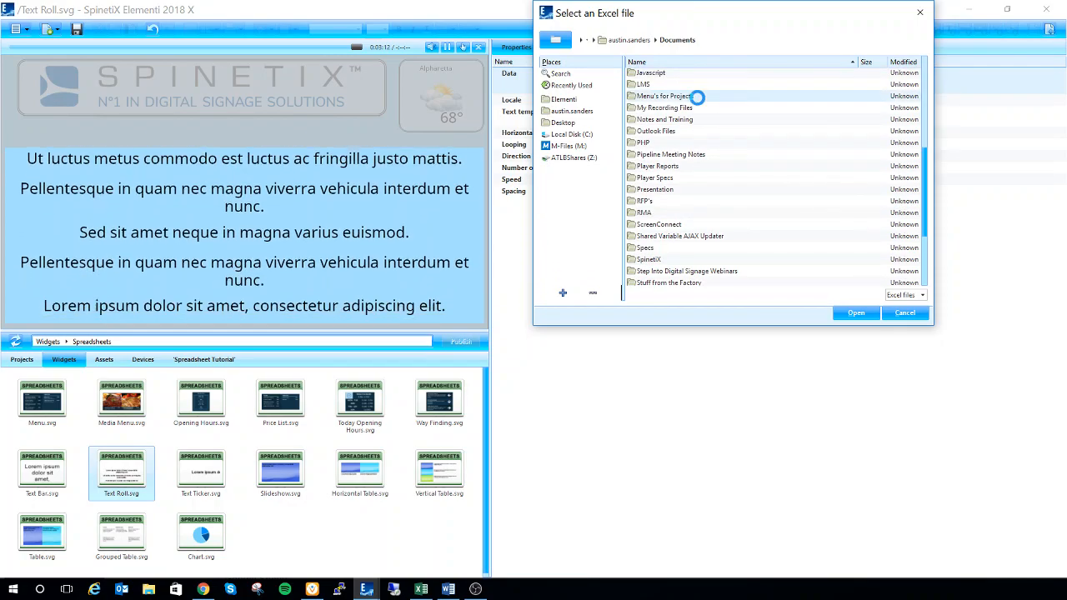
pyautogui.doubleClick(697, 96)
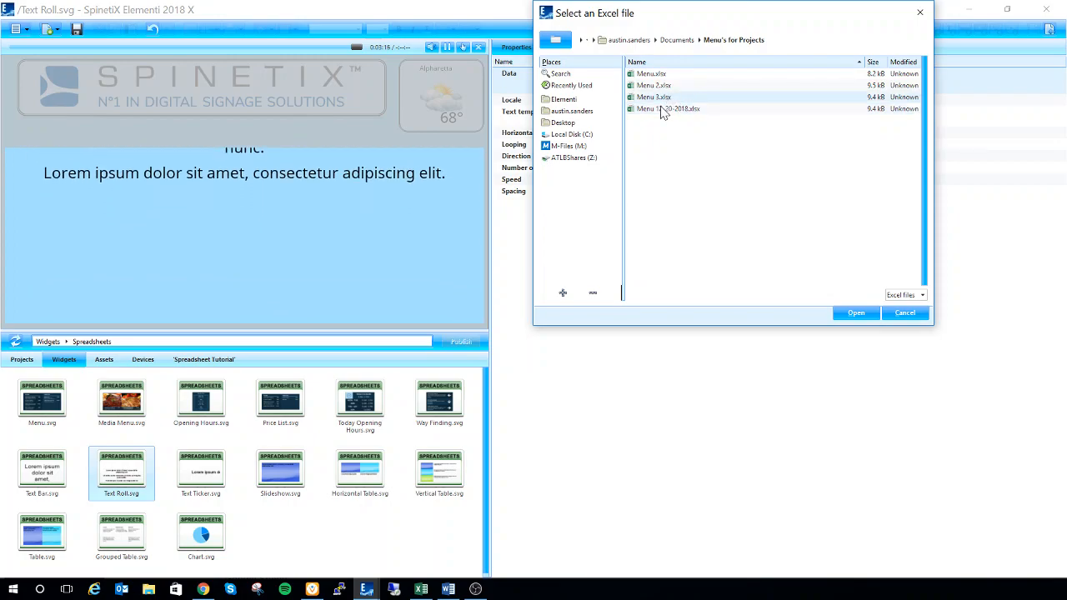
pyautogui.click(865, 313)
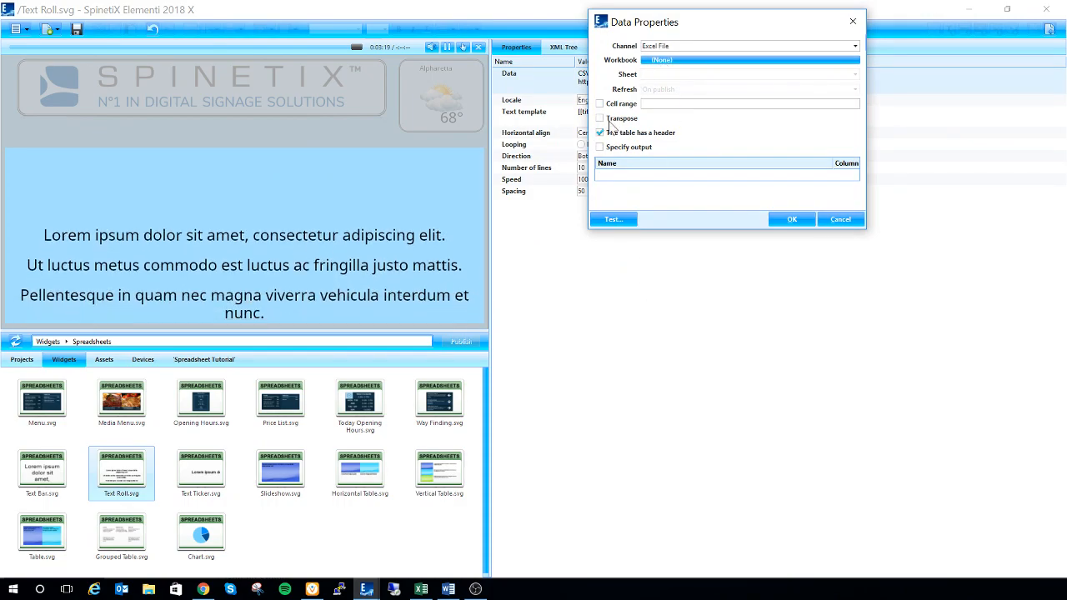
# Turn off the table header option and test the workbook's data feed
pyautogui.click(601, 134)
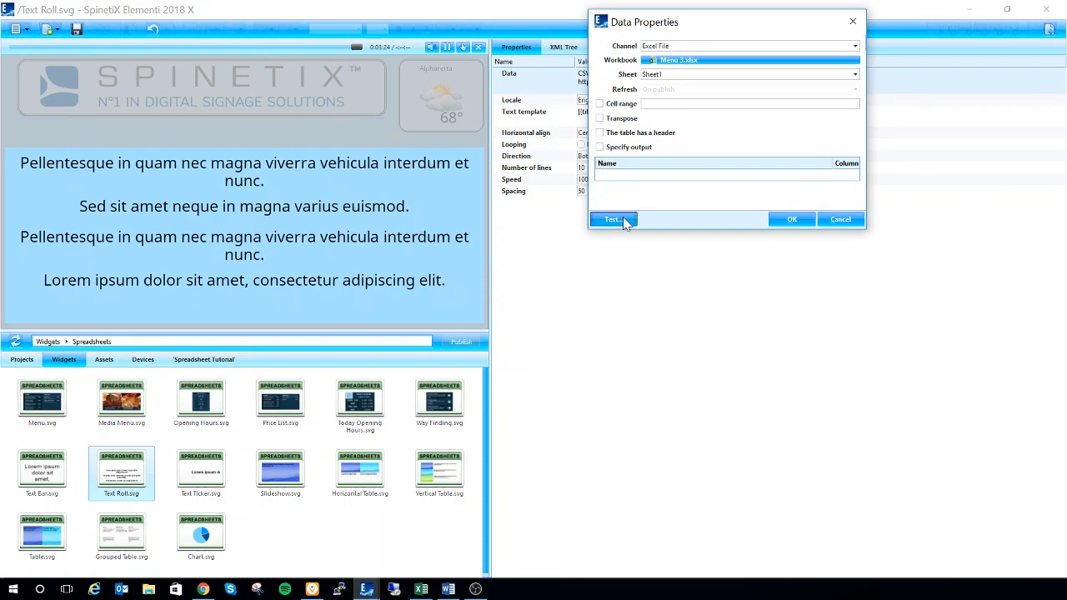
pyautogui.click(615, 221)
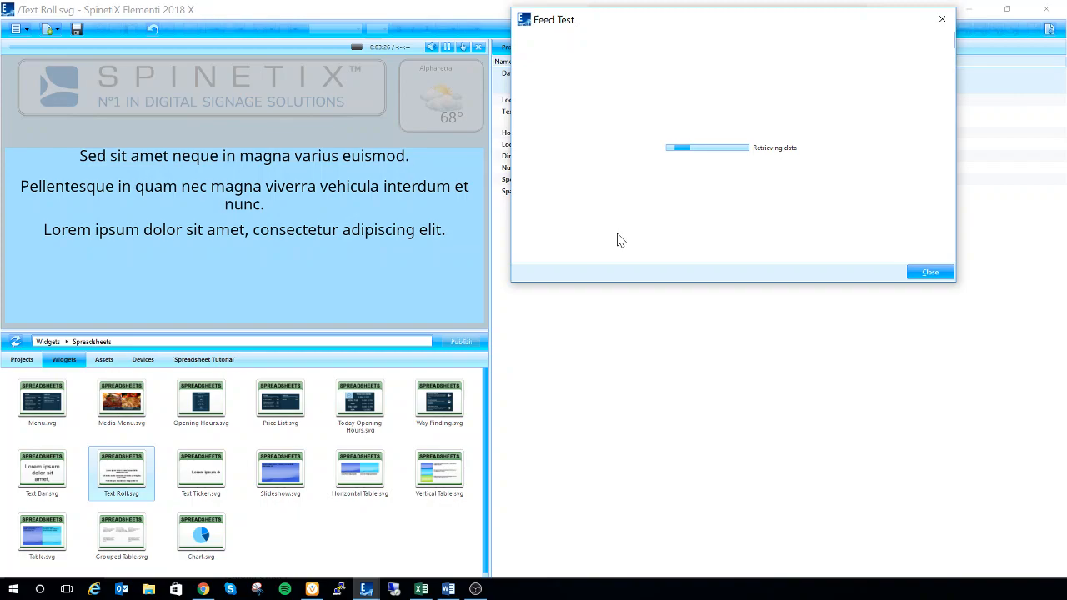
pyautogui.click(931, 273)
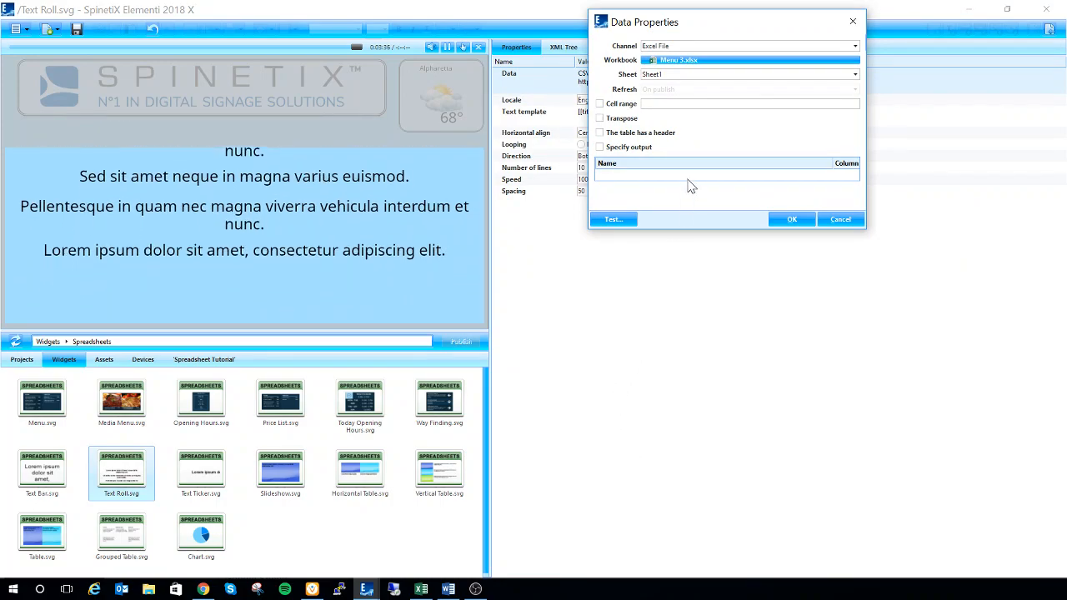
pyautogui.click(615, 219)
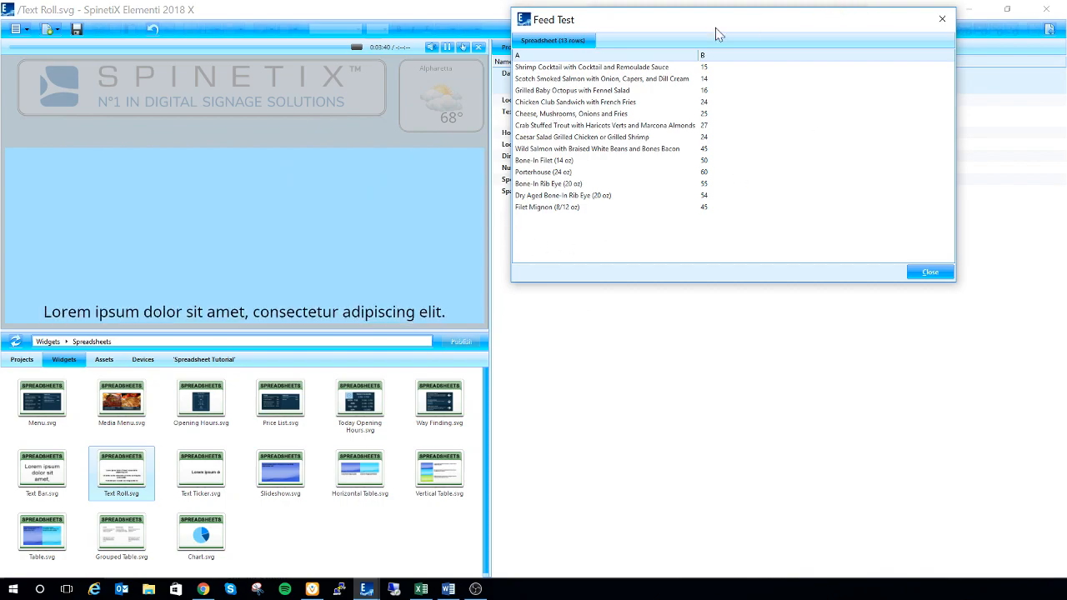
pyautogui.click(927, 272)
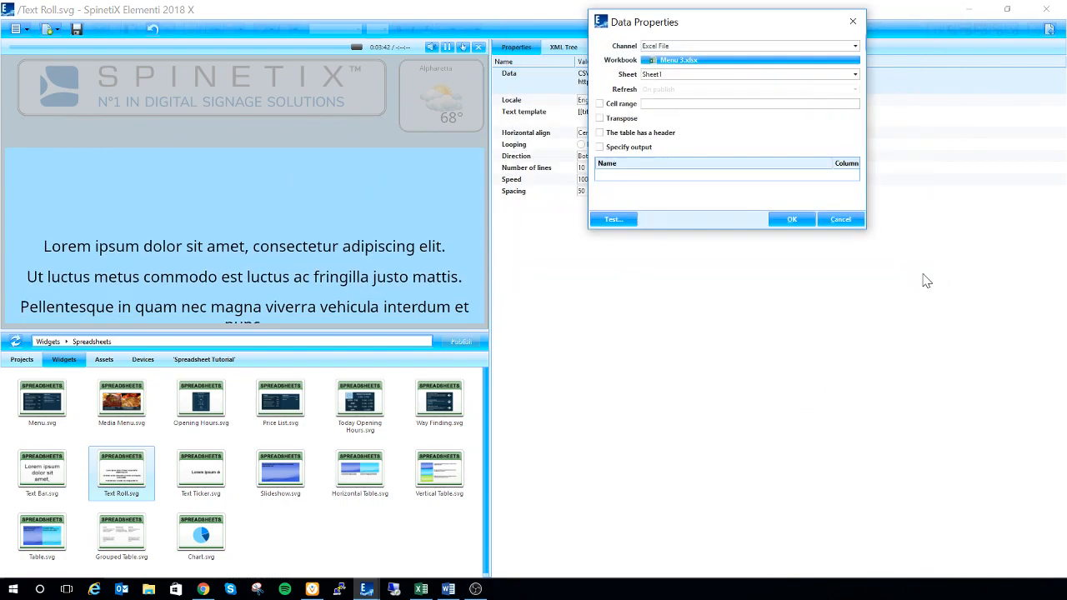
# Switch to File Explorer and open Menu 3.xlsx in Excel from the recent files
pyautogui.click(419, 590)
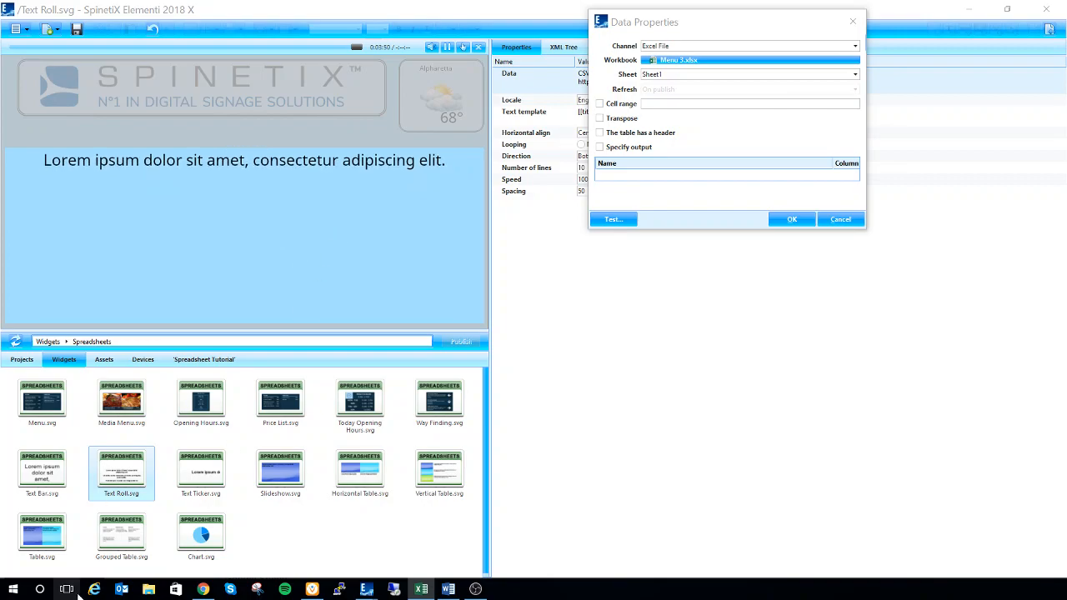
pyautogui.click(148, 589)
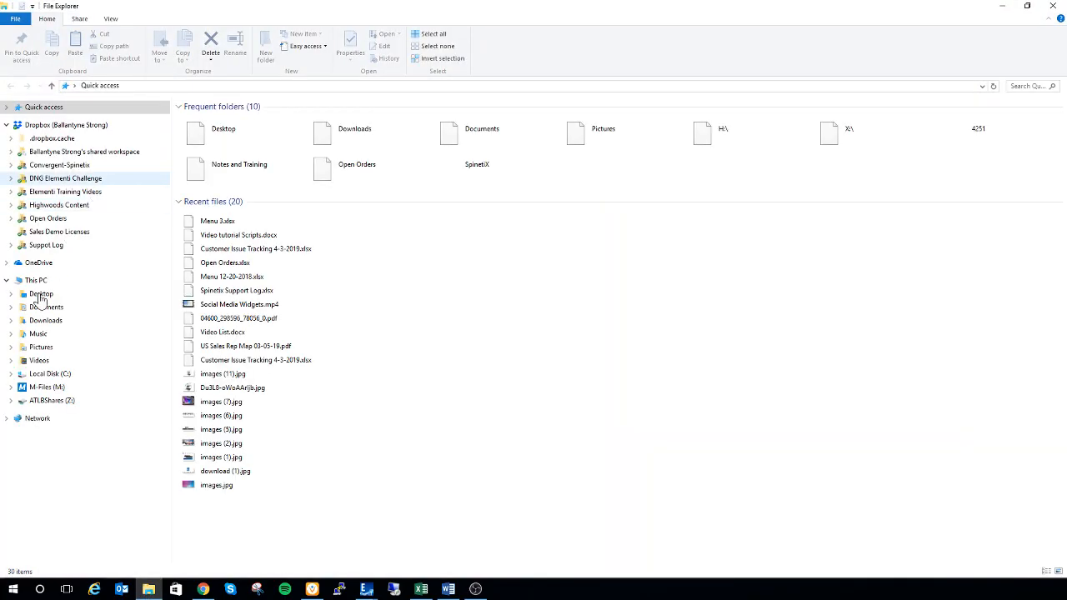
pyautogui.click(48, 308)
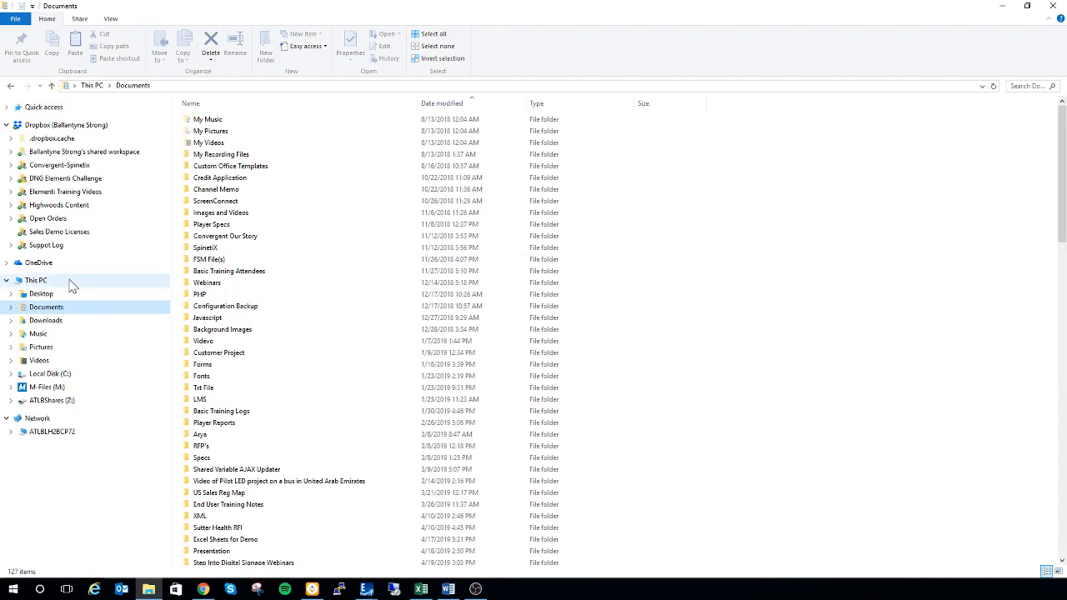
pyautogui.click(63, 109)
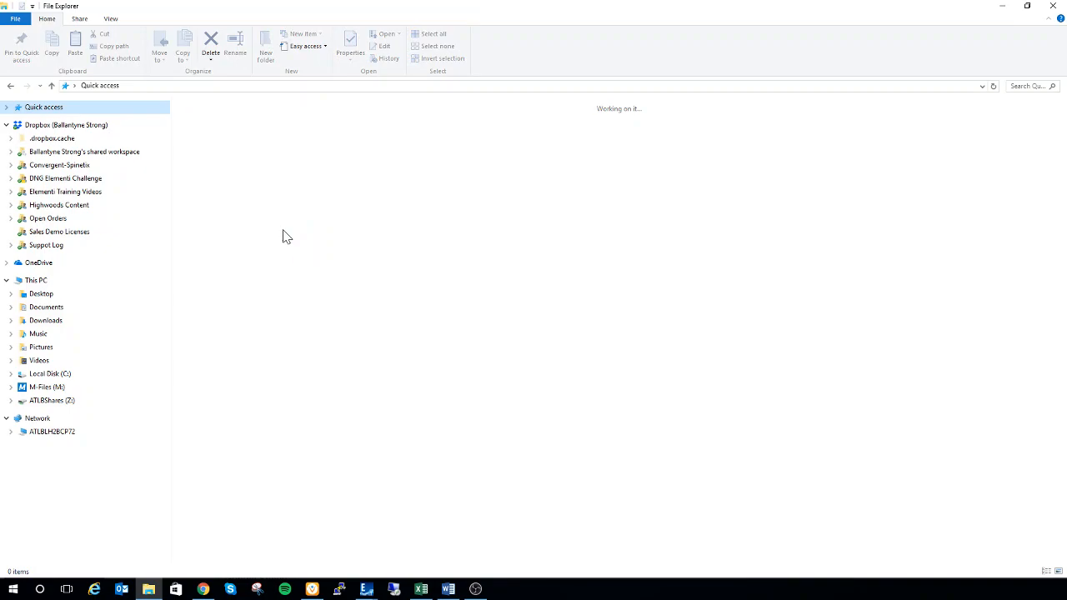
pyautogui.click(279, 226)
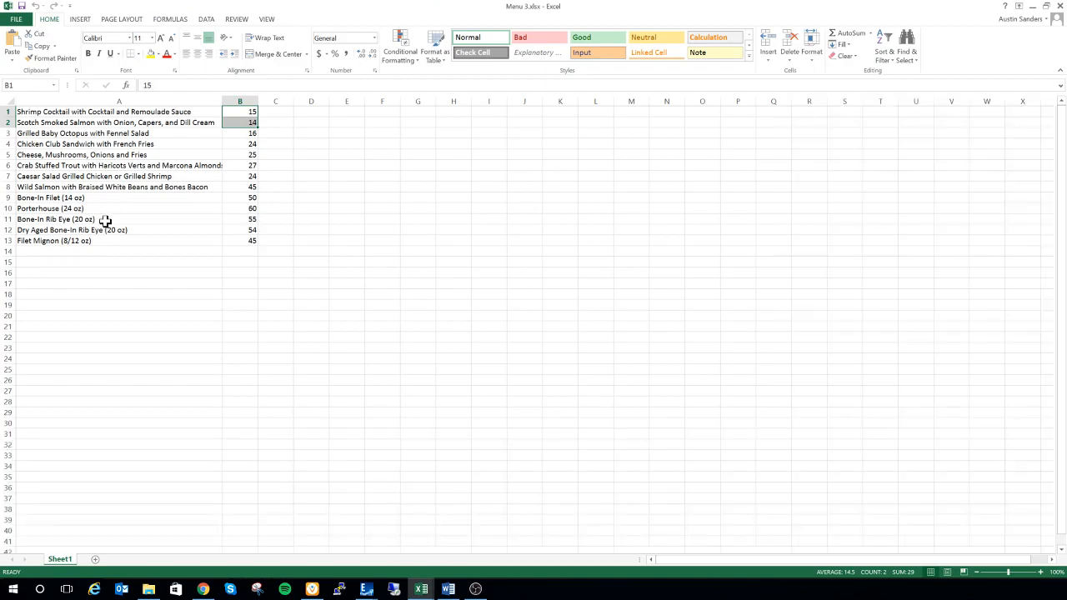
# Return to Elementi, test the data feed again and compare its rows with the workbook in Excel
pyautogui.moveTo(366, 589)
pyautogui.click(362, 551)
pyautogui.click(614, 220)
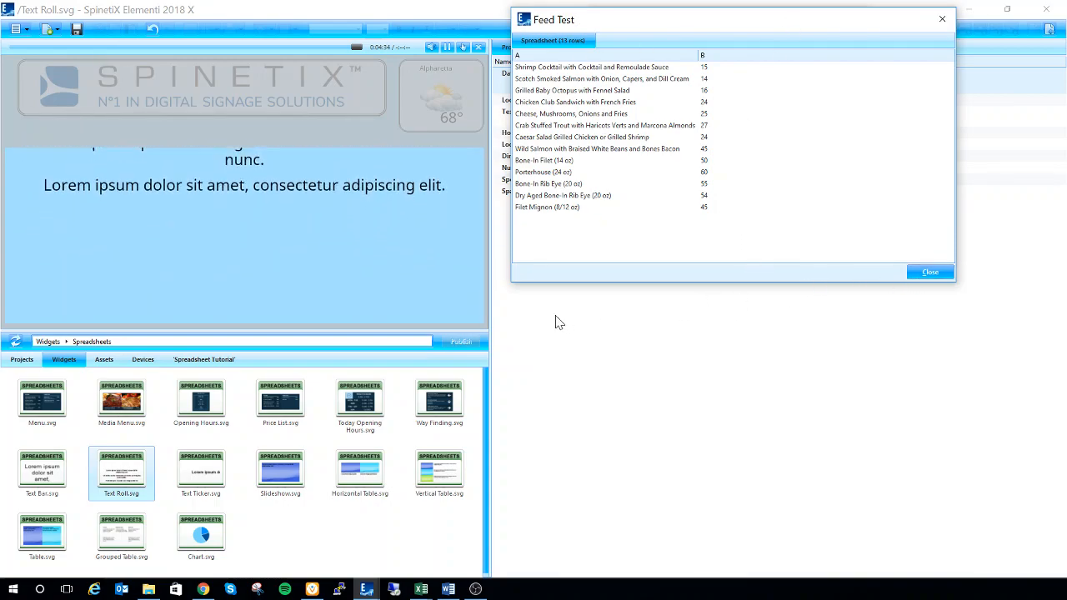
pyautogui.click(421, 589)
pyautogui.click(1019, 6)
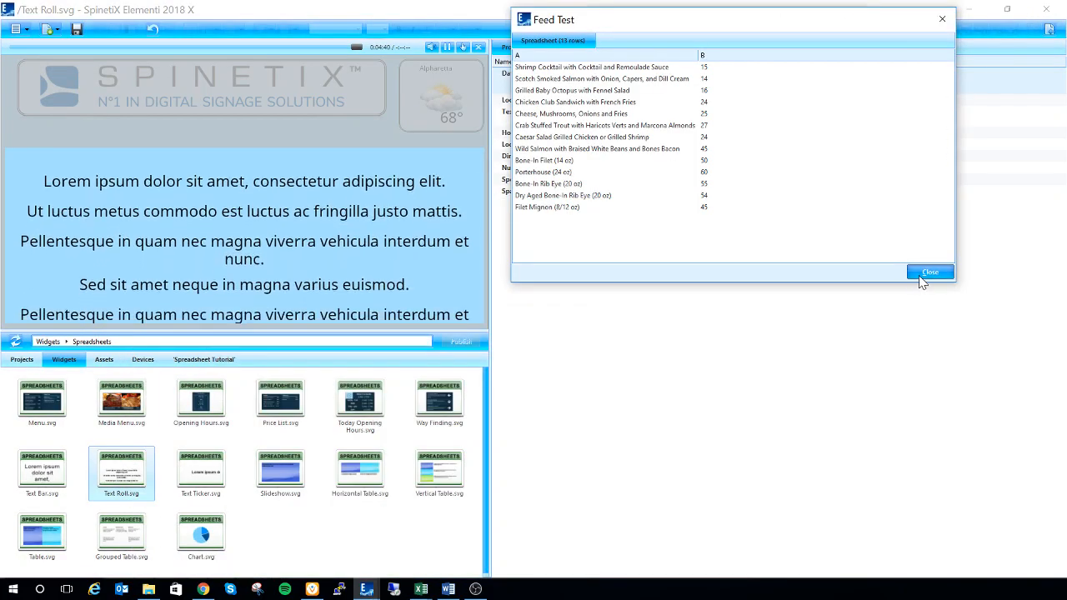
pyautogui.click(924, 274)
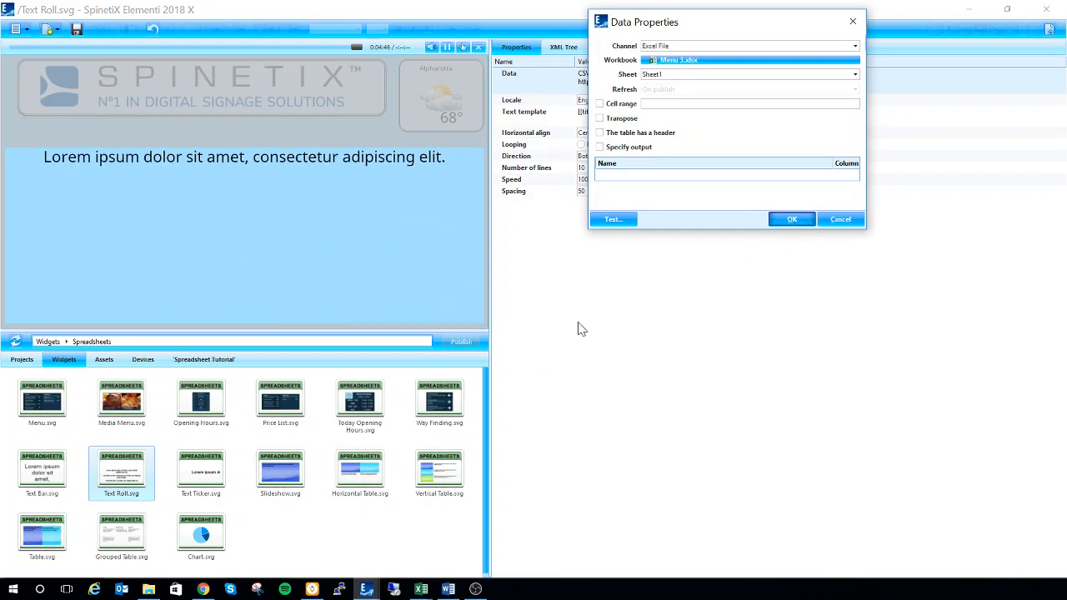
# Apply the workbook data settings and test the feed again to check its column names
pyautogui.click(792, 220)
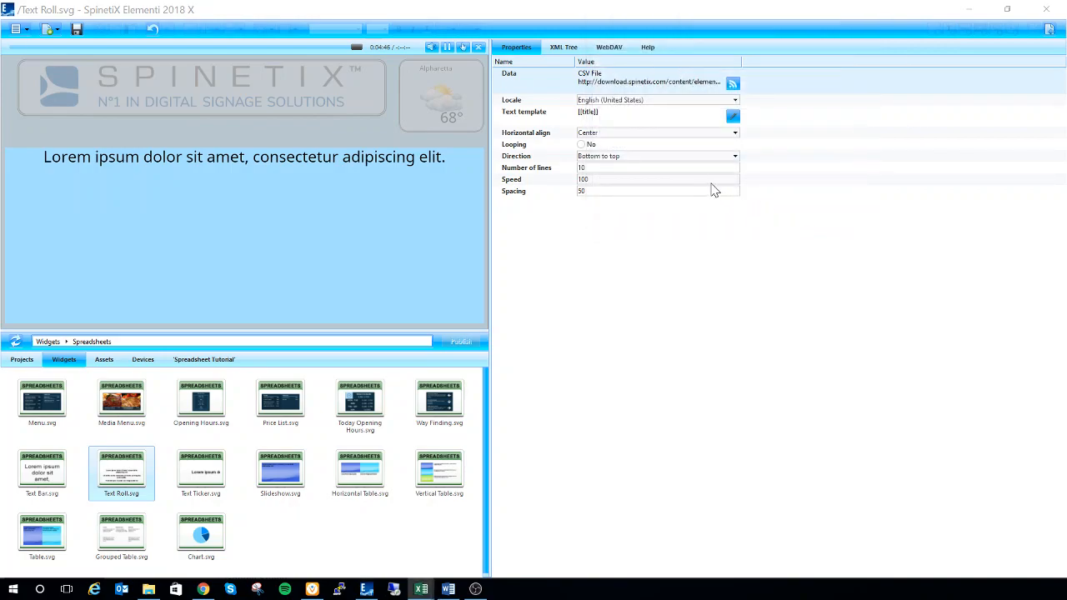
pyautogui.click(615, 125)
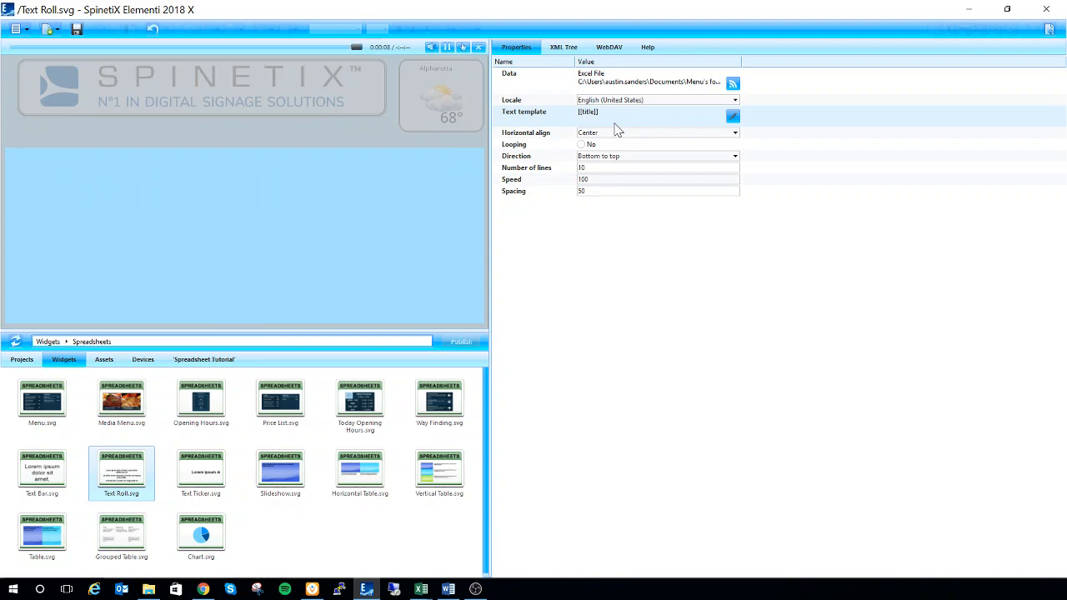
pyautogui.click(732, 85)
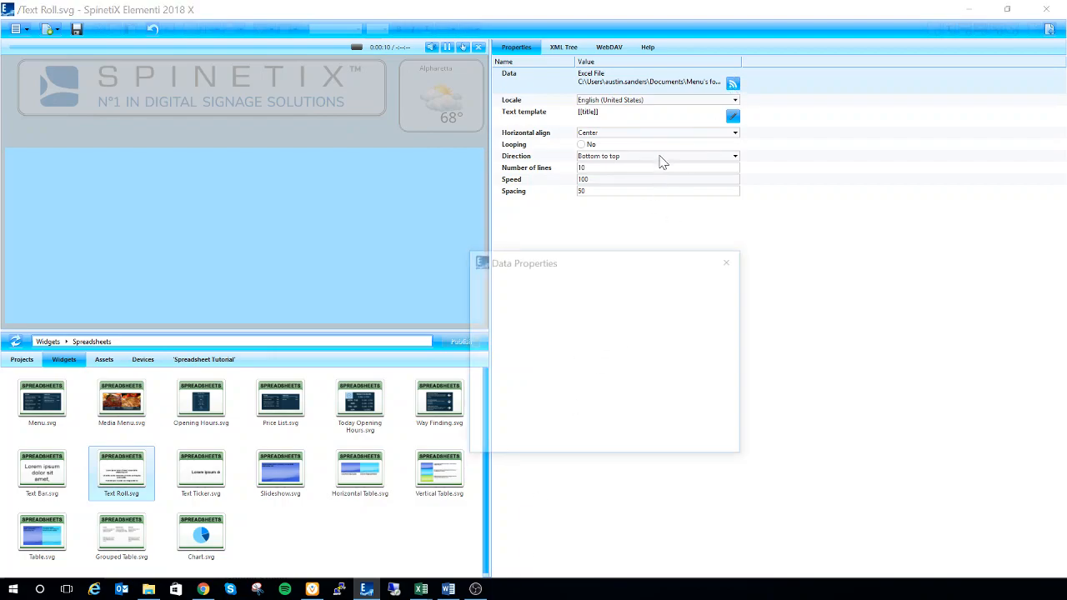
pyautogui.click(504, 451)
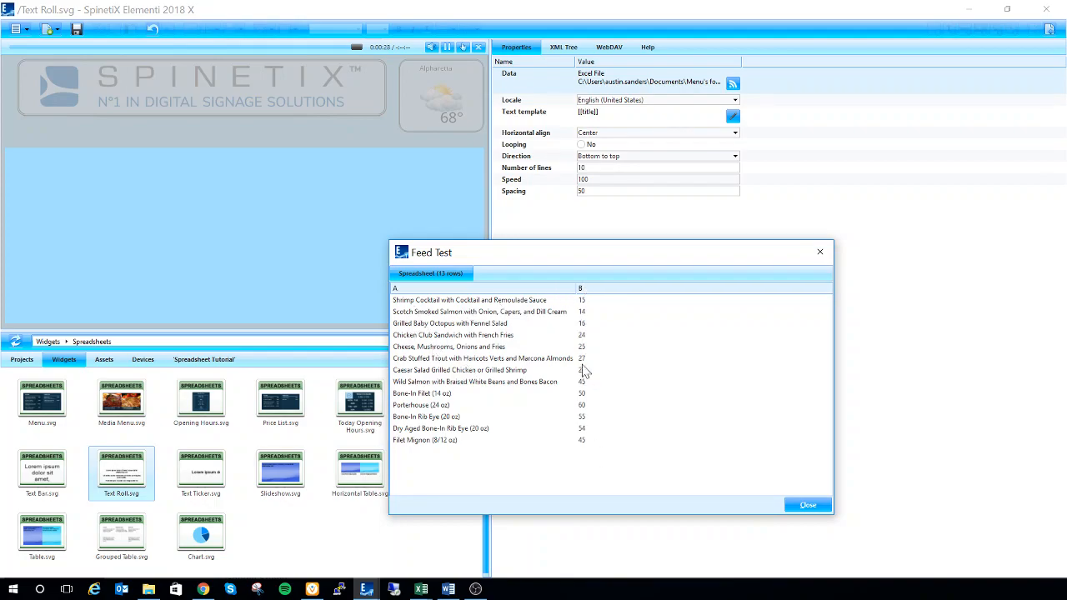
pyautogui.click(808, 504)
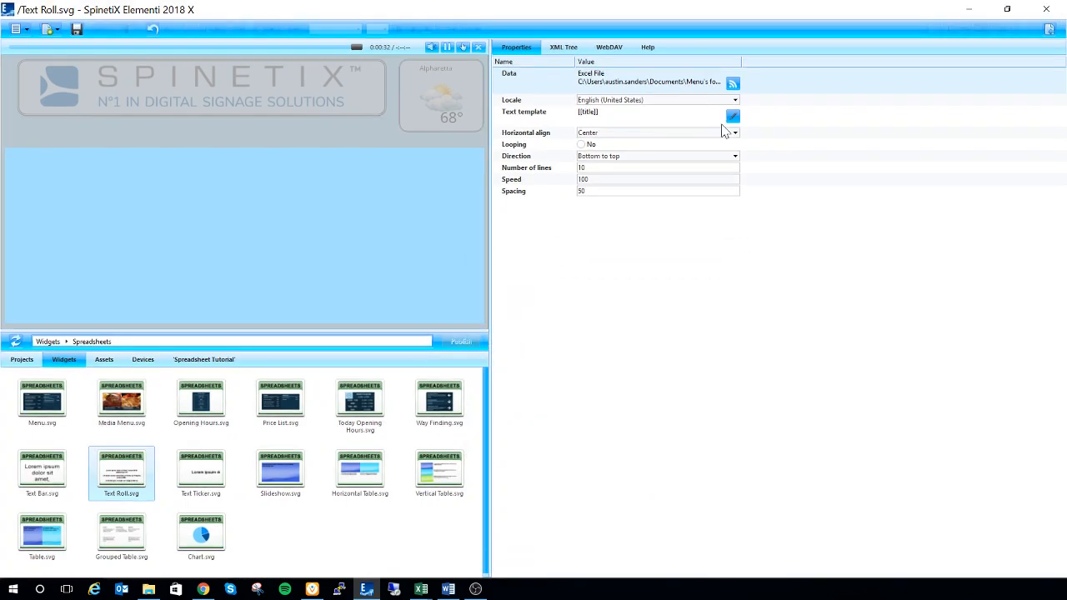
# Set the text template to [[A]] [[B]] and add a dollar sign directly before [[B]]
pyautogui.click(733, 119)
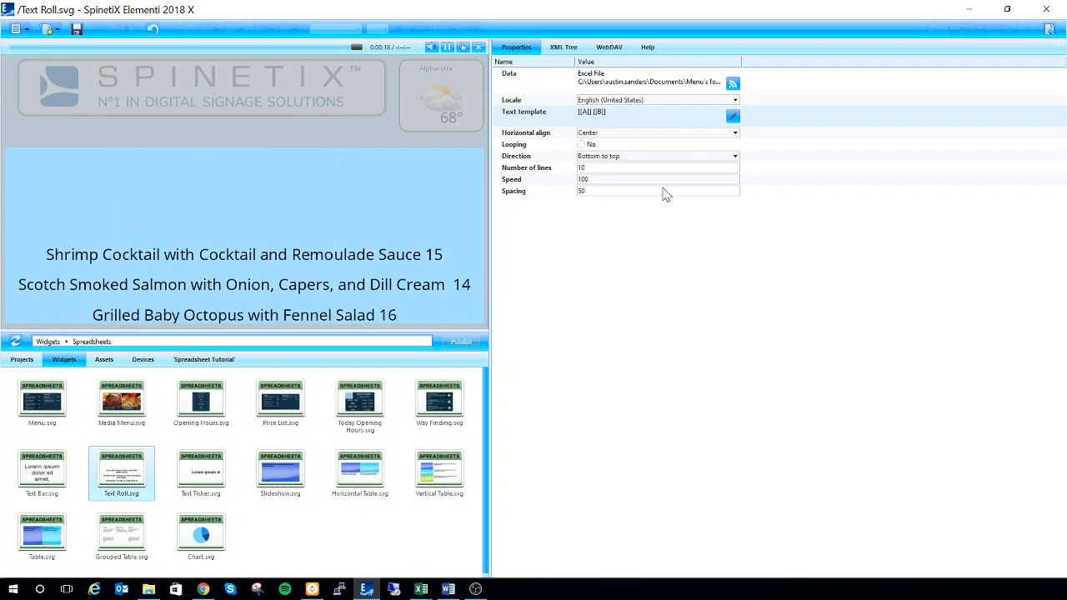
pyautogui.click(734, 118)
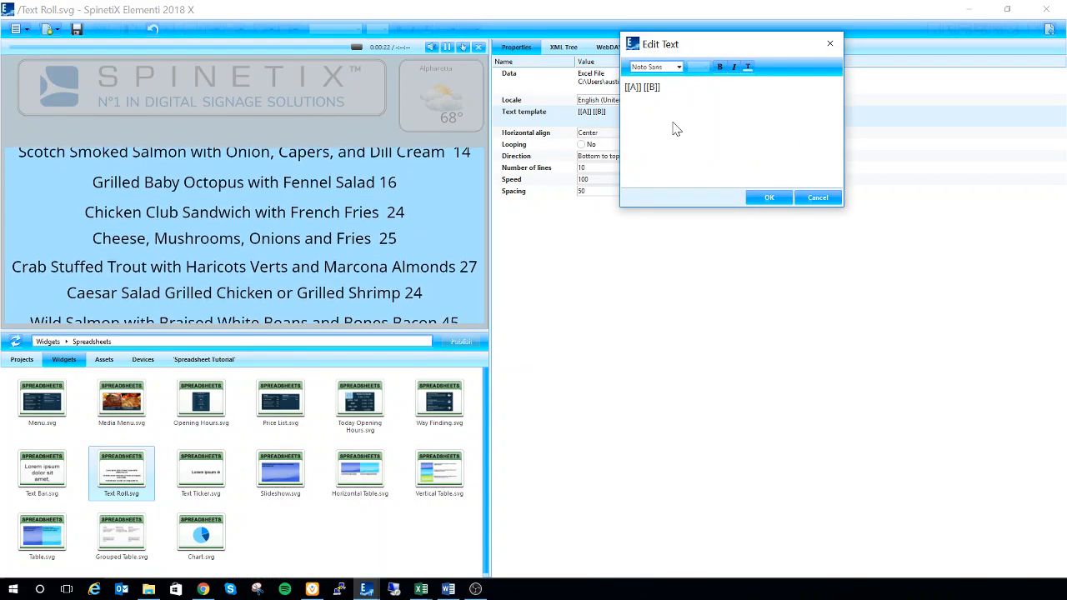
pyautogui.click(646, 87)
pyautogui.write('$')
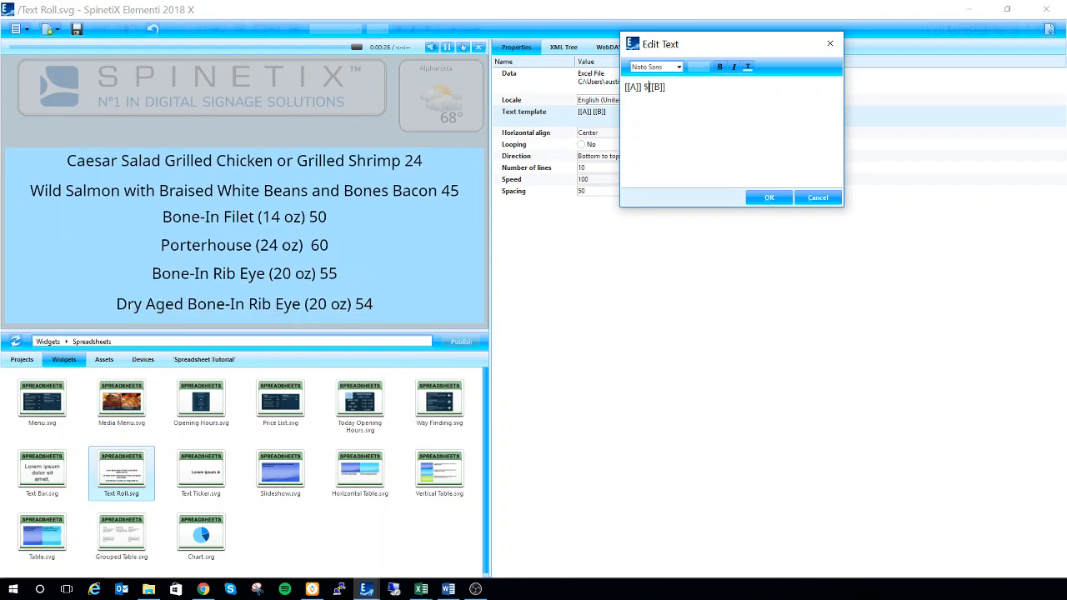
pyautogui.click(758, 198)
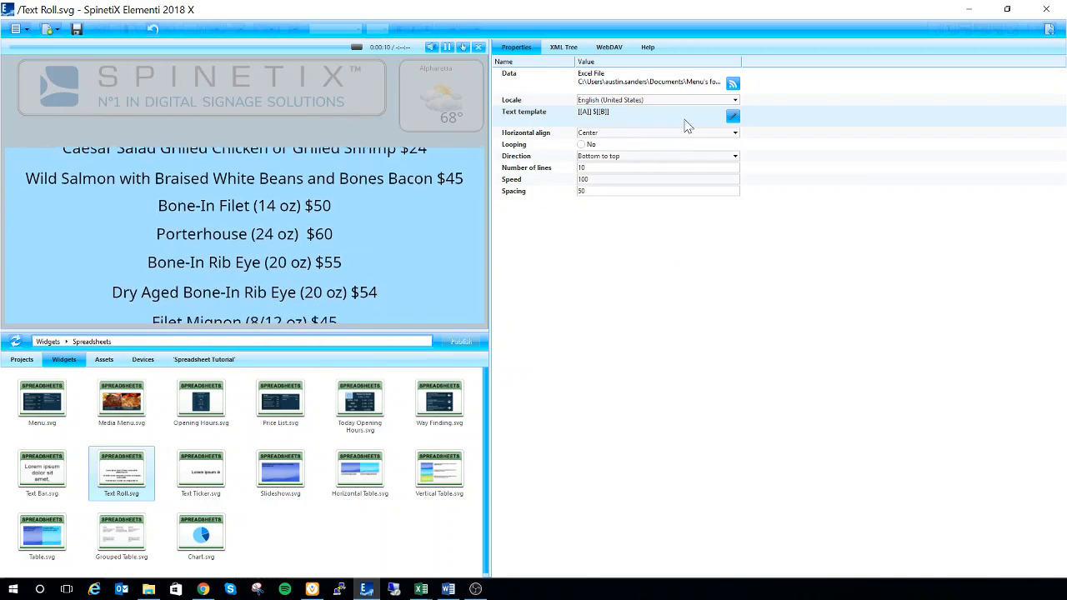
# Test the data feed and compare its cells with the Menu 3.xlsx sheet in Excel
pyautogui.click(732, 85)
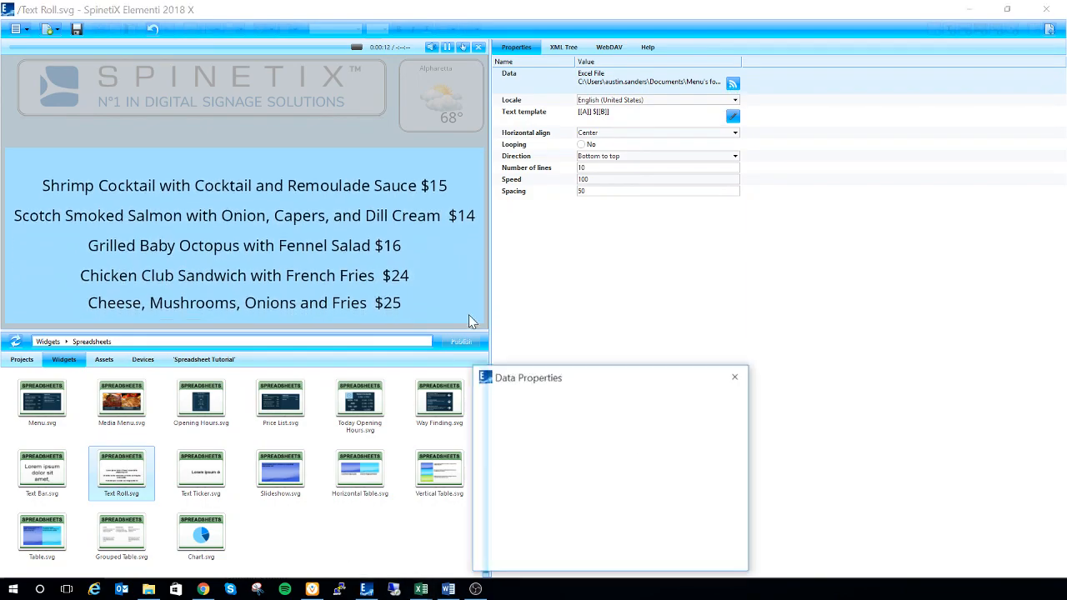
pyautogui.moveTo(632, 381); pyautogui.dragTo(551, 86)
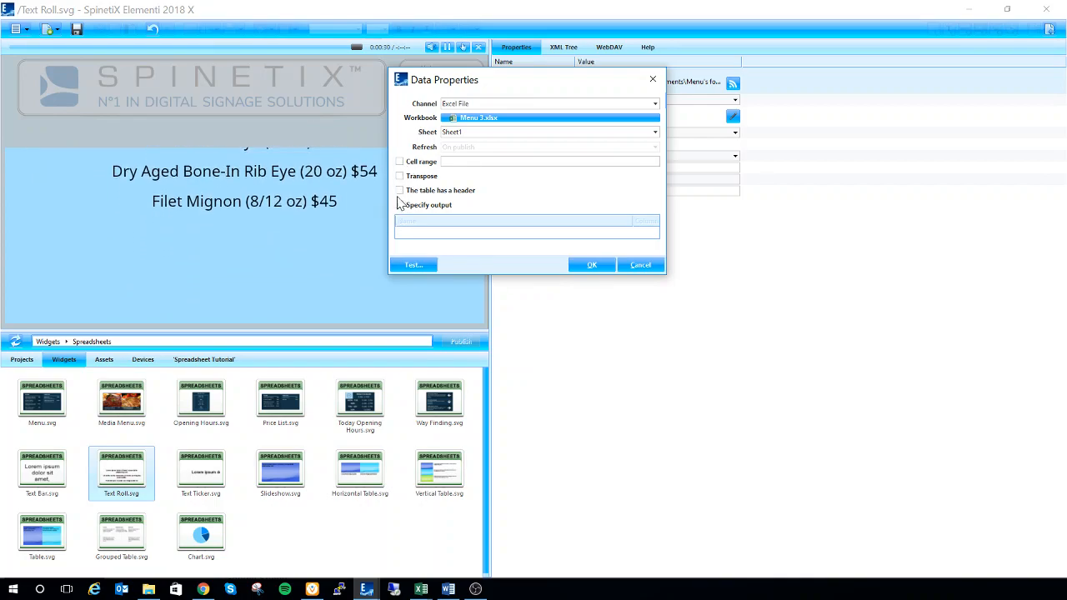
pyautogui.click(426, 264)
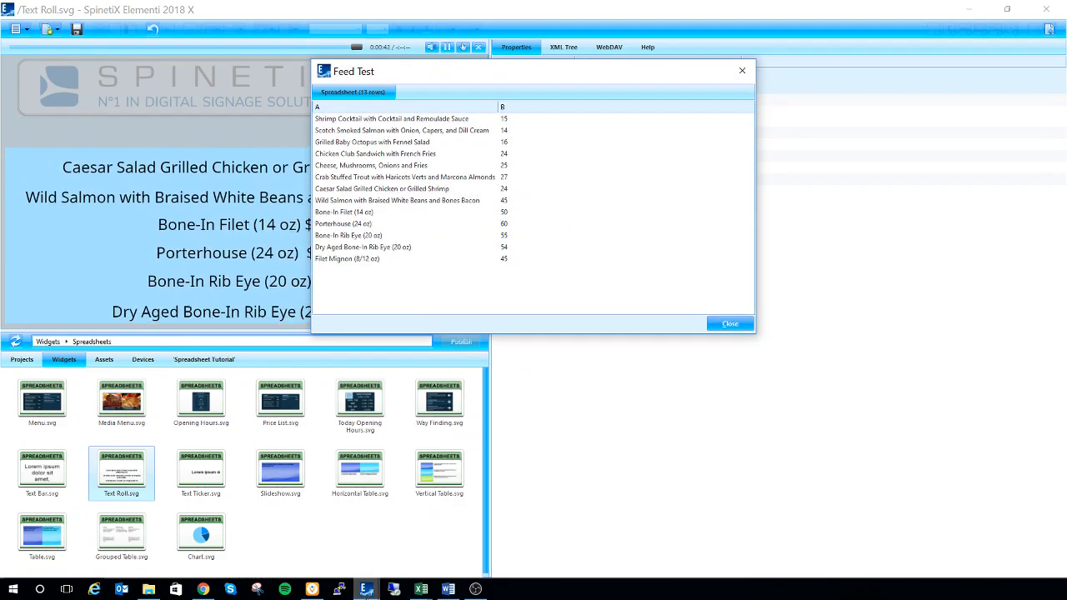
pyautogui.click(421, 590)
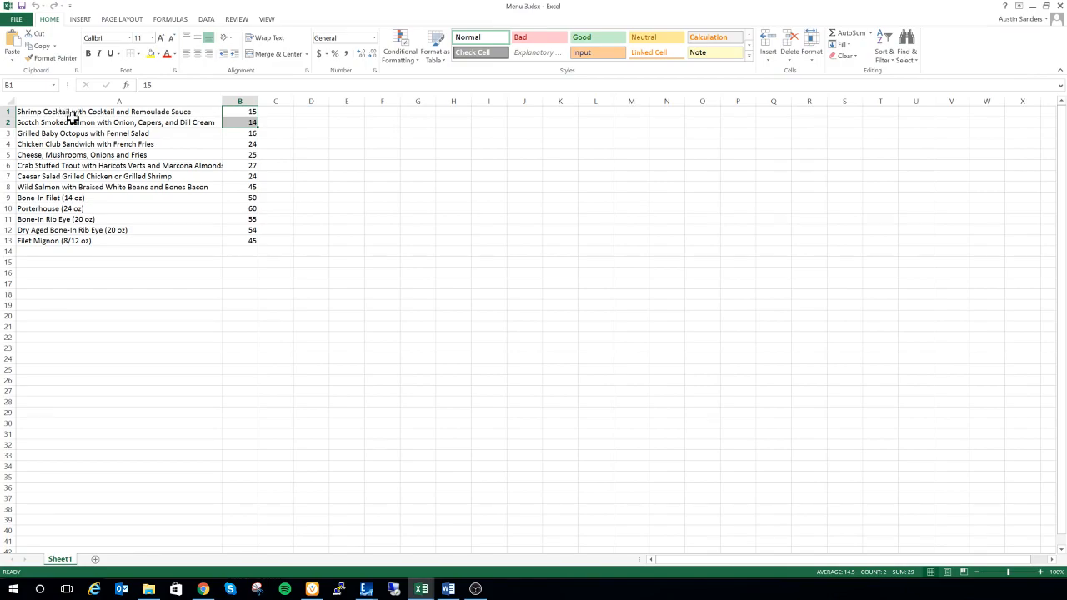
pyautogui.click(1033, 6)
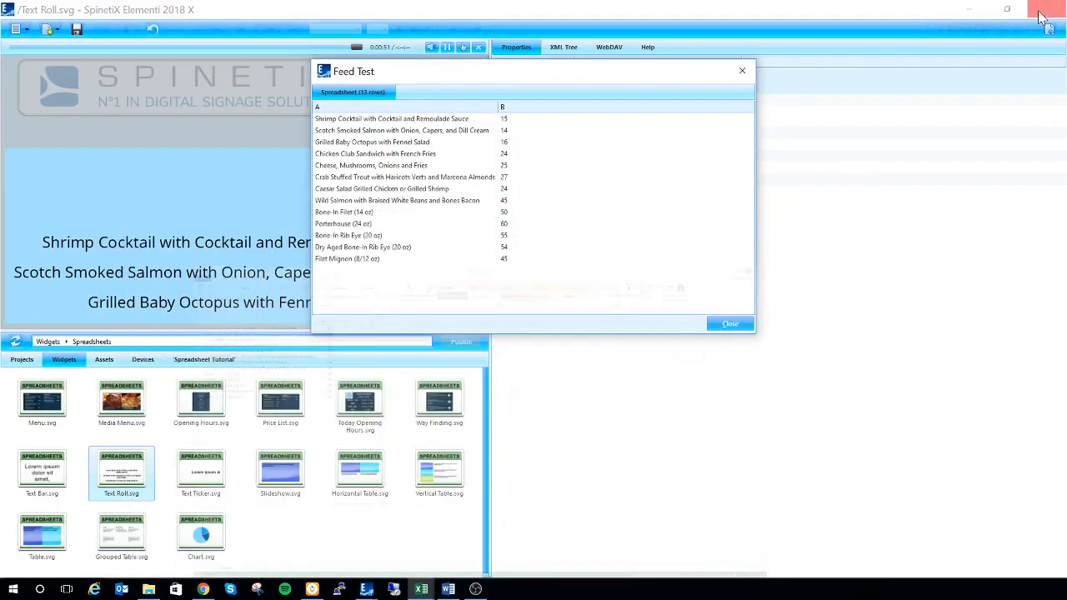
pyautogui.click(742, 326)
# Limit the workbook data to cell range A1:B4, test the feed and apply the settings
pyautogui.click(400, 162)
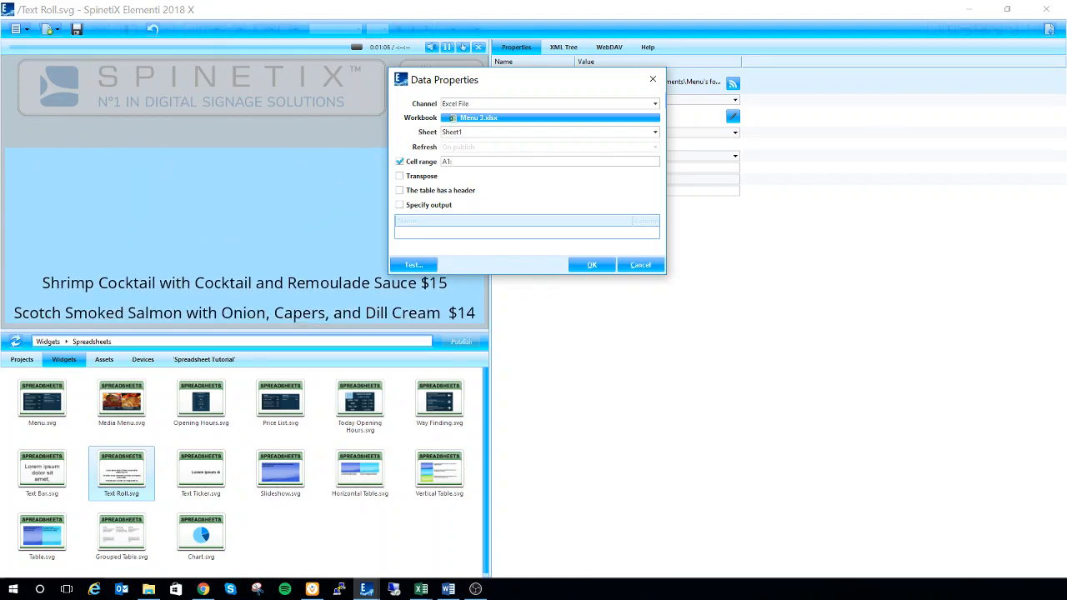
pyautogui.write(':B4')
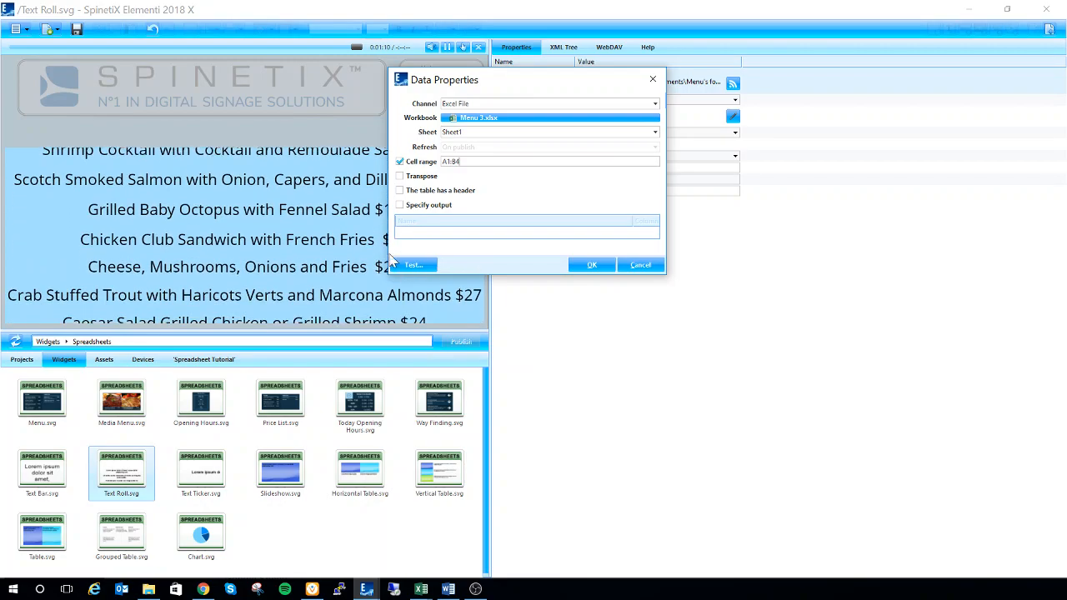
pyautogui.click(411, 265)
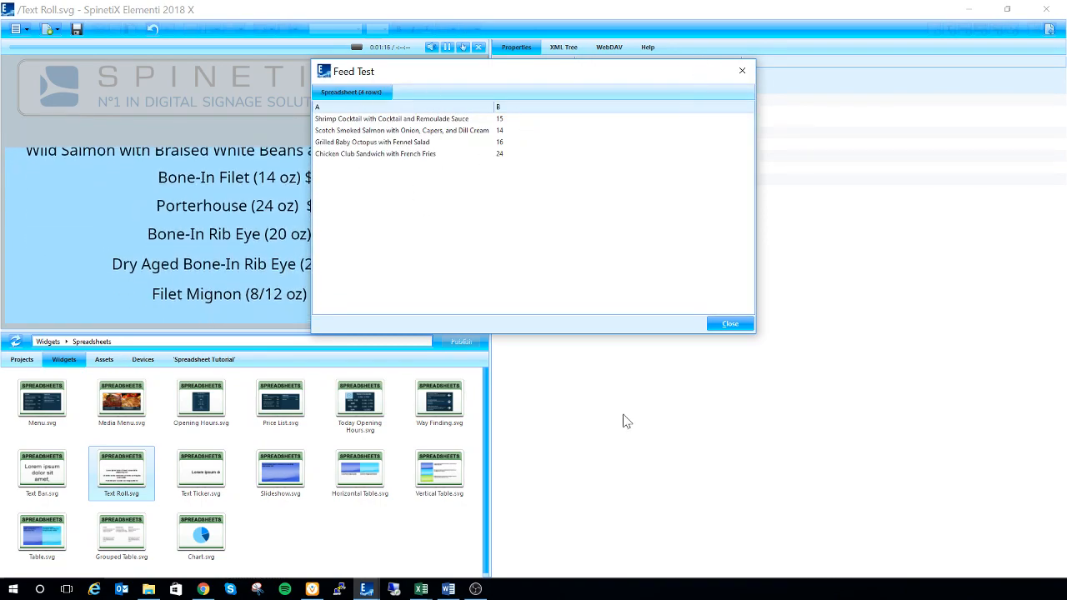
pyautogui.click(730, 323)
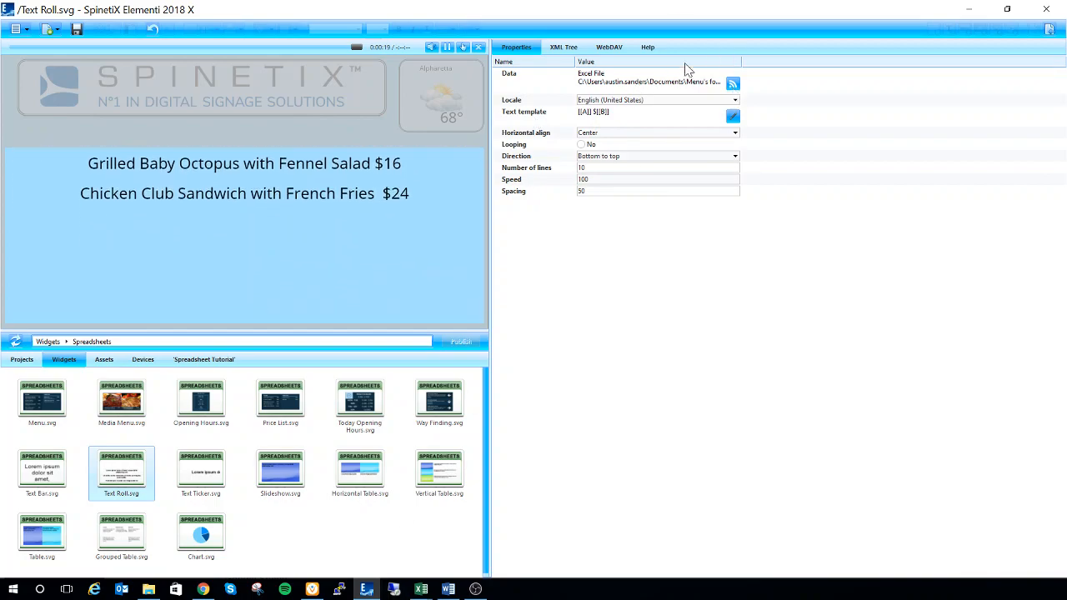
# Try the table header option with the cell range turned off, test the feed and discard the changes
pyautogui.click(733, 85)
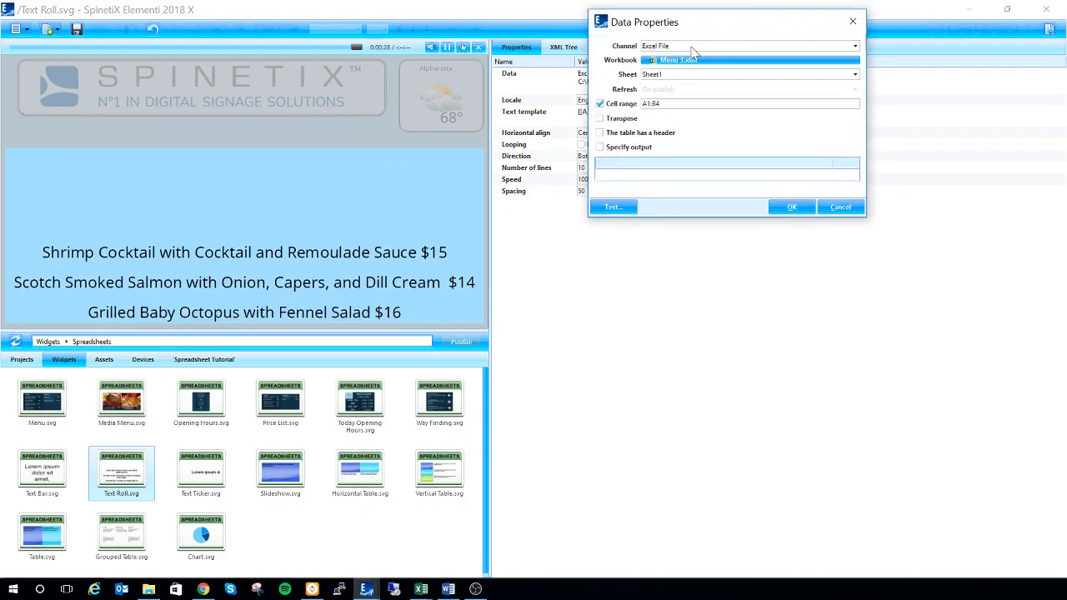
pyautogui.click(601, 135)
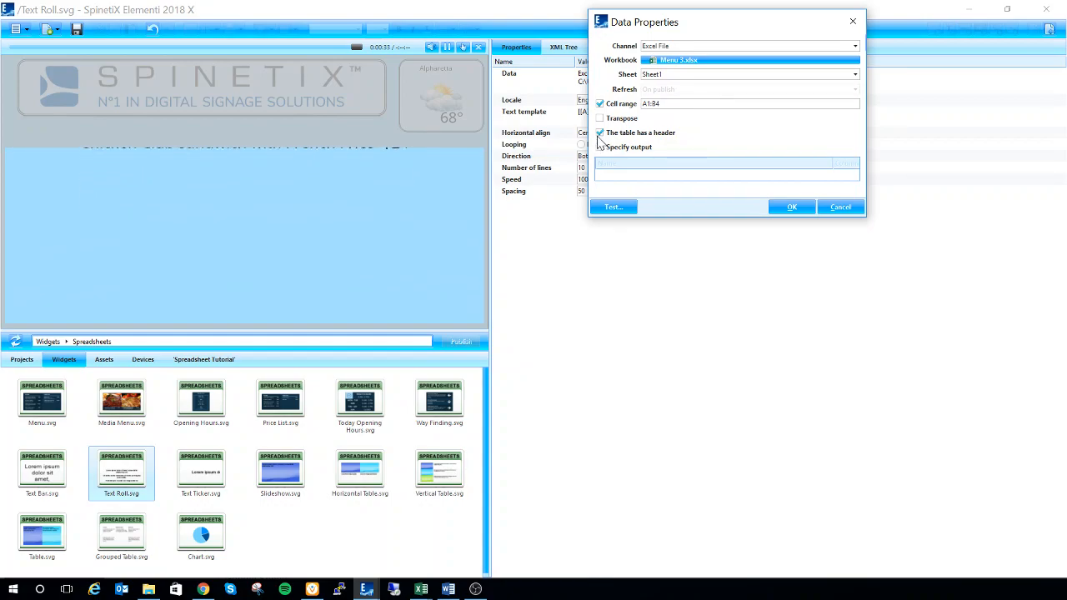
pyautogui.click(601, 104)
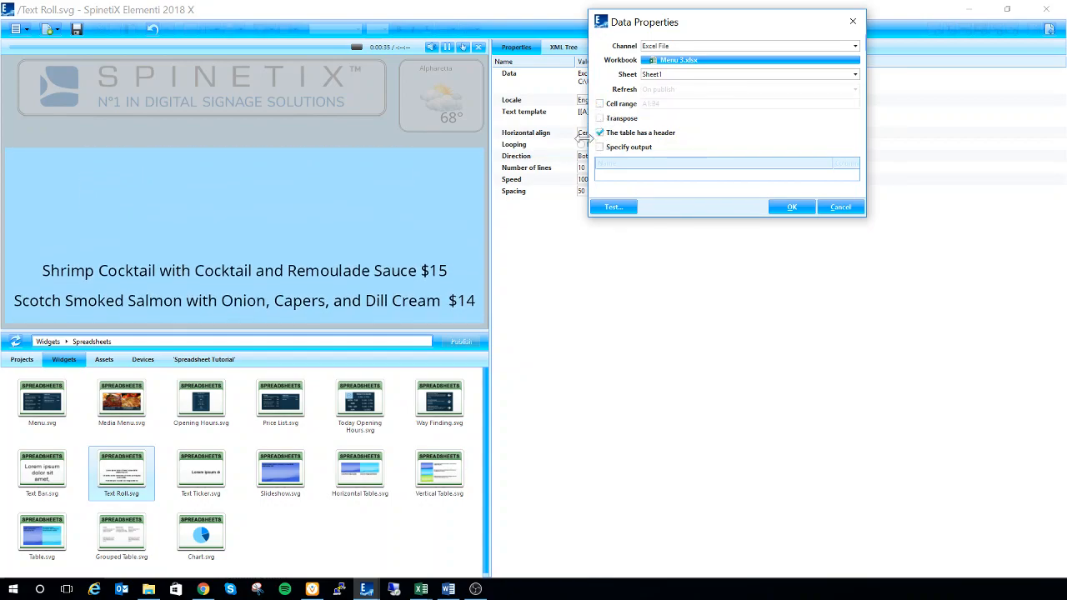
pyautogui.click(618, 206)
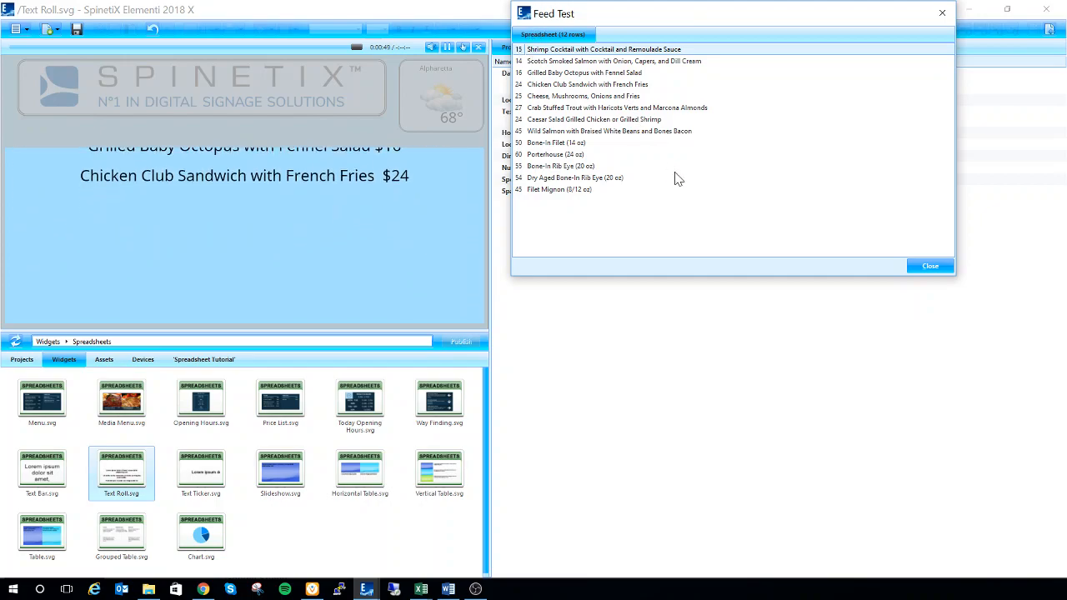
pyautogui.click(929, 267)
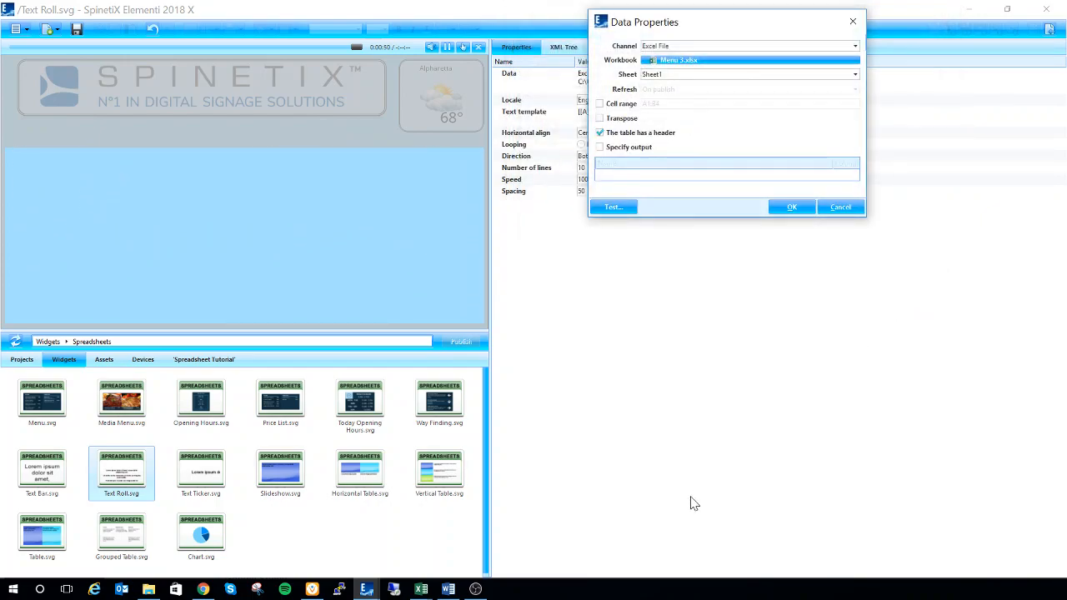
pyautogui.click(830, 205)
# Switch to Menu 3.xlsx in Excel, insert a row above the first one with headers Item and Price, and save
pyautogui.moveTo(420, 588)
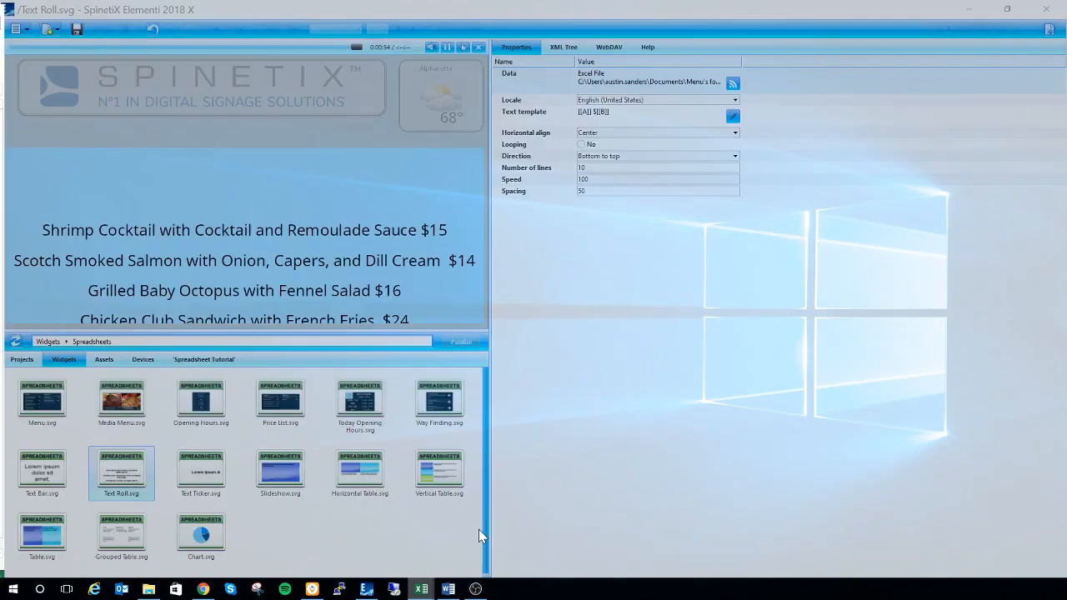
pyautogui.click(479, 531)
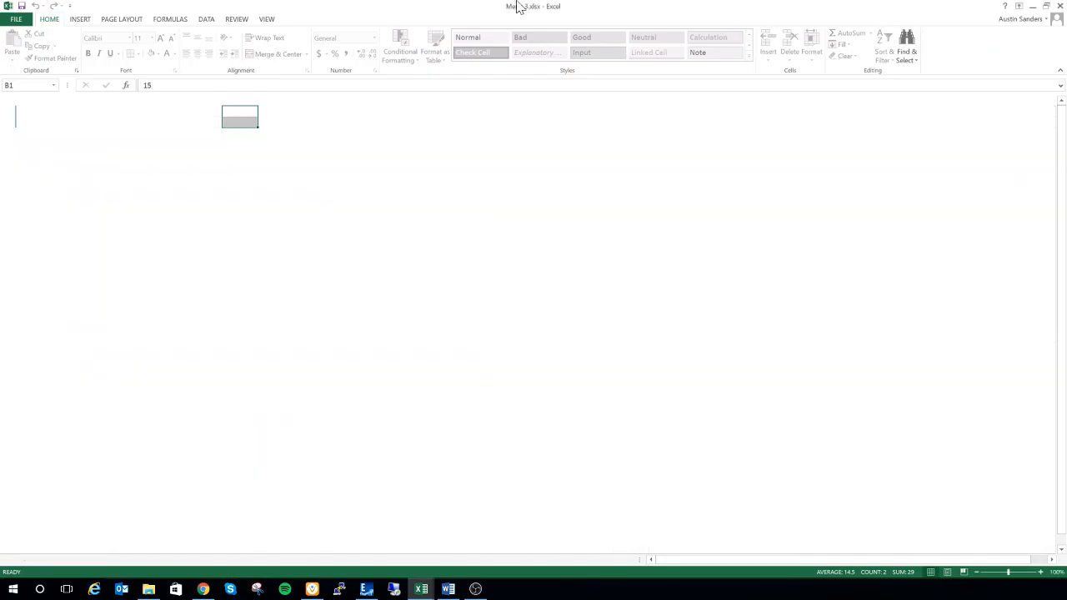
pyautogui.click(7, 111)
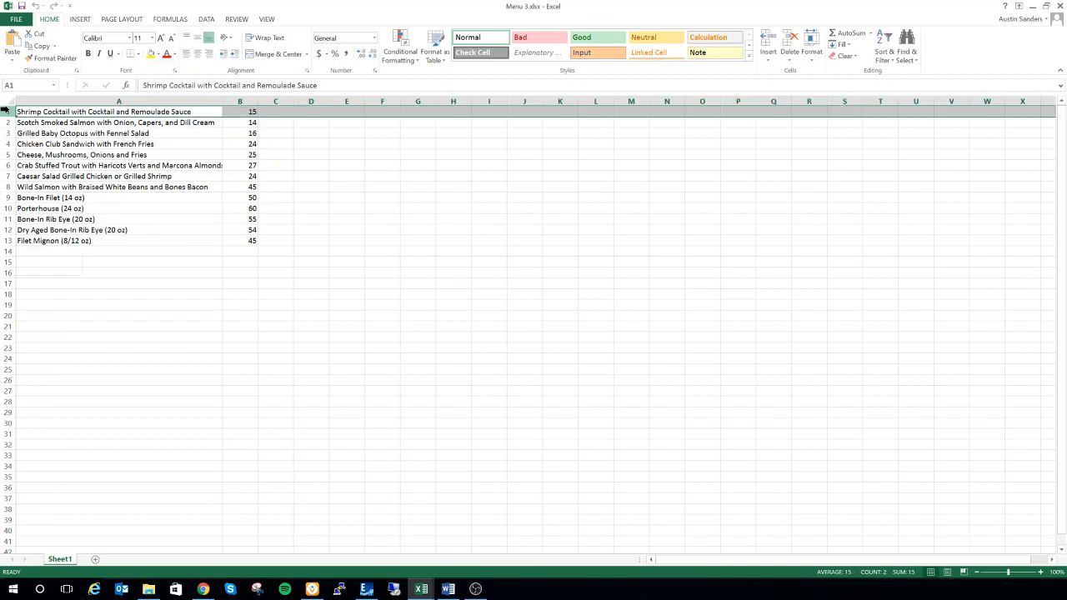
pyautogui.rightClick(10, 113)
pyautogui.click(25, 188)
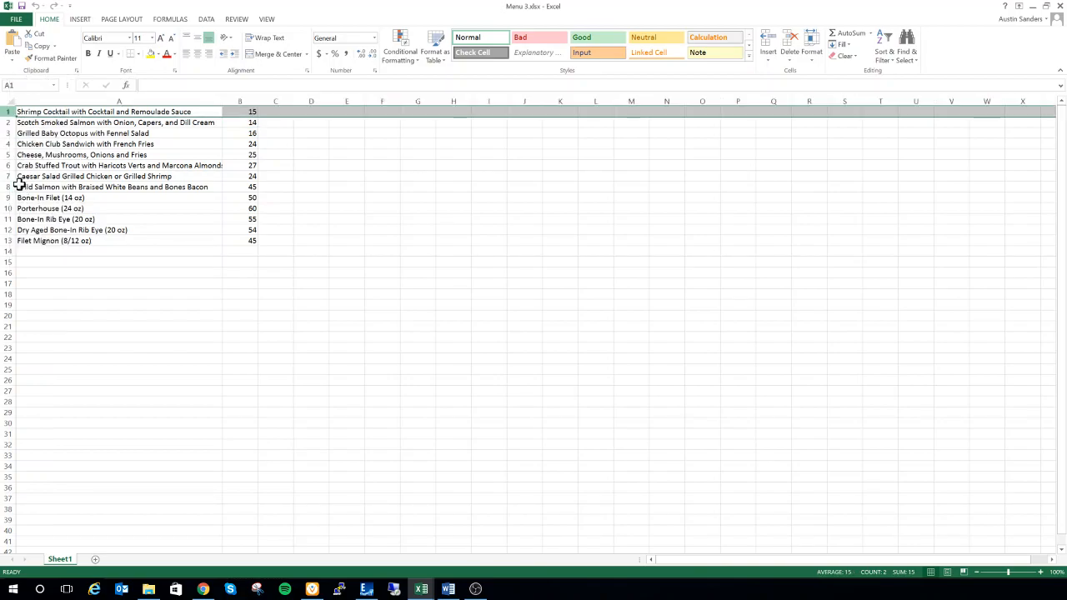
pyautogui.doubleClick(88, 111)
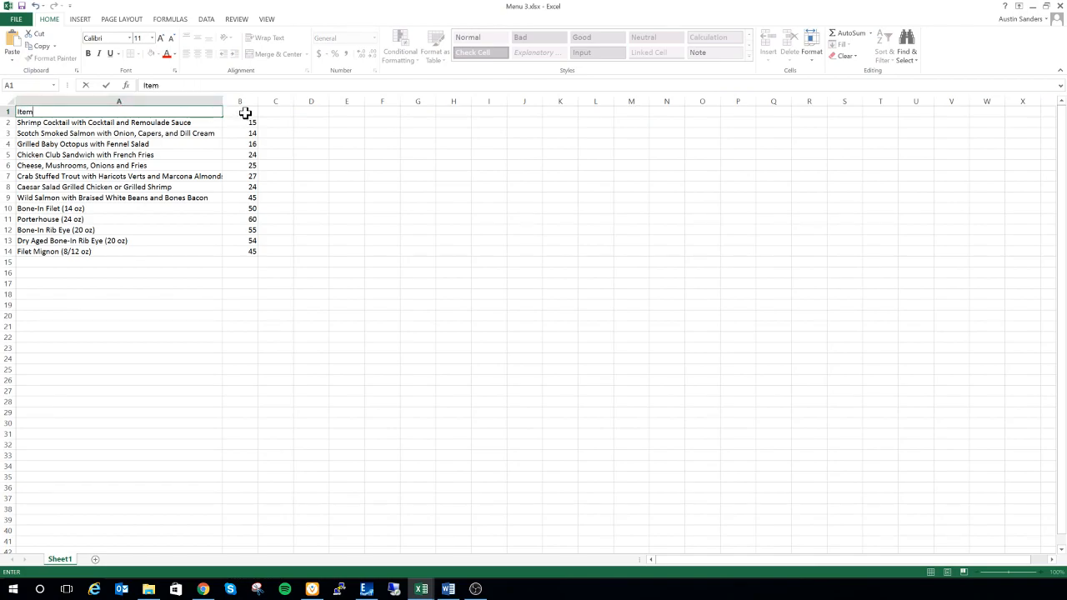
pyautogui.write('Price')
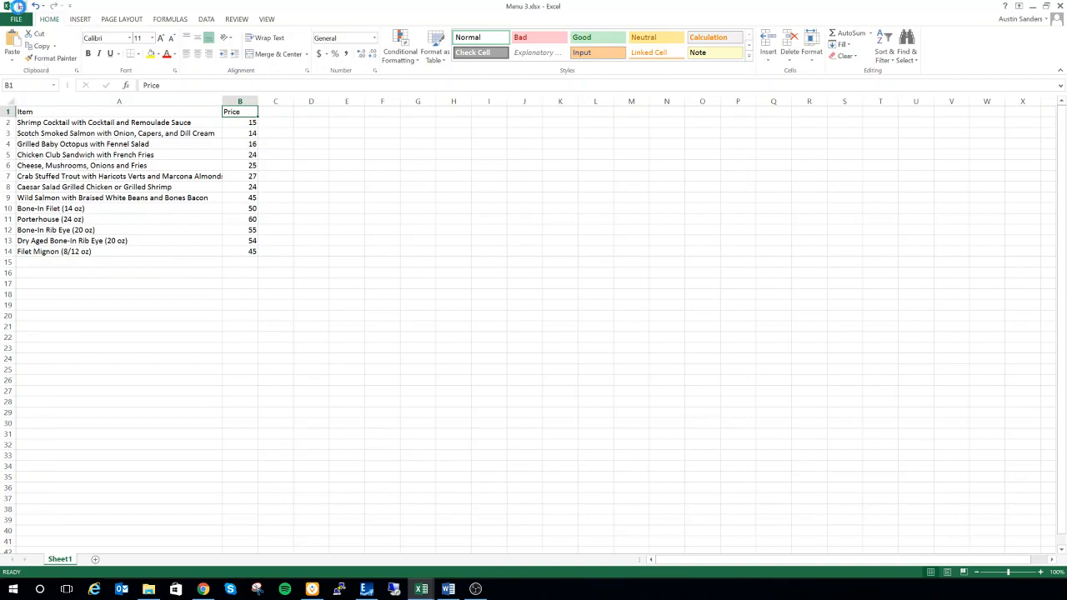
# Return to Elementi and test the data feed against the updated workbook
pyautogui.click(369, 590)
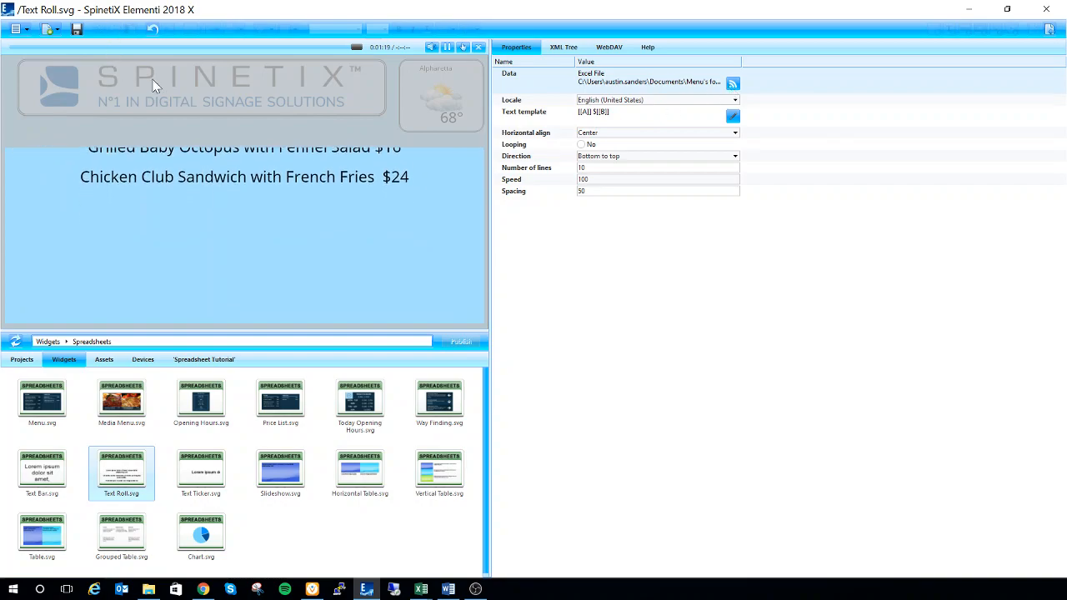
pyautogui.click(733, 85)
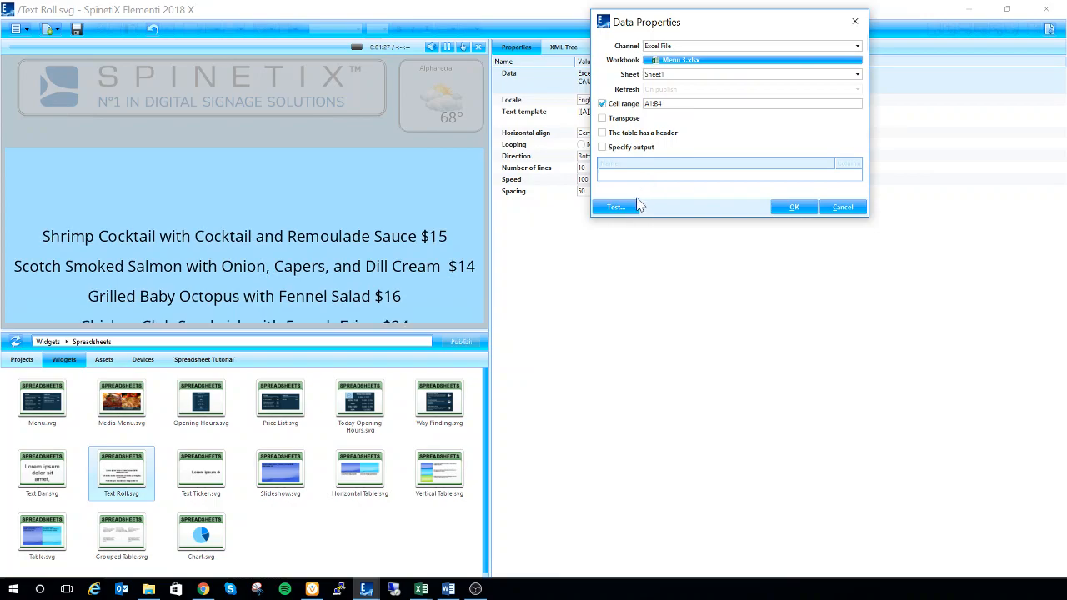
pyautogui.click(615, 207)
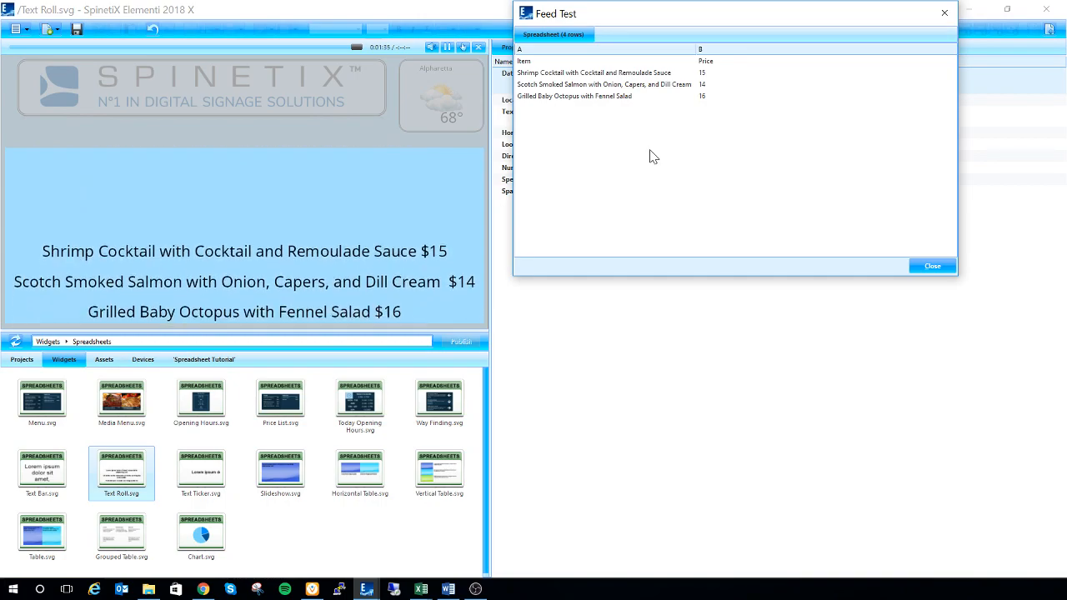
pyautogui.click(944, 274)
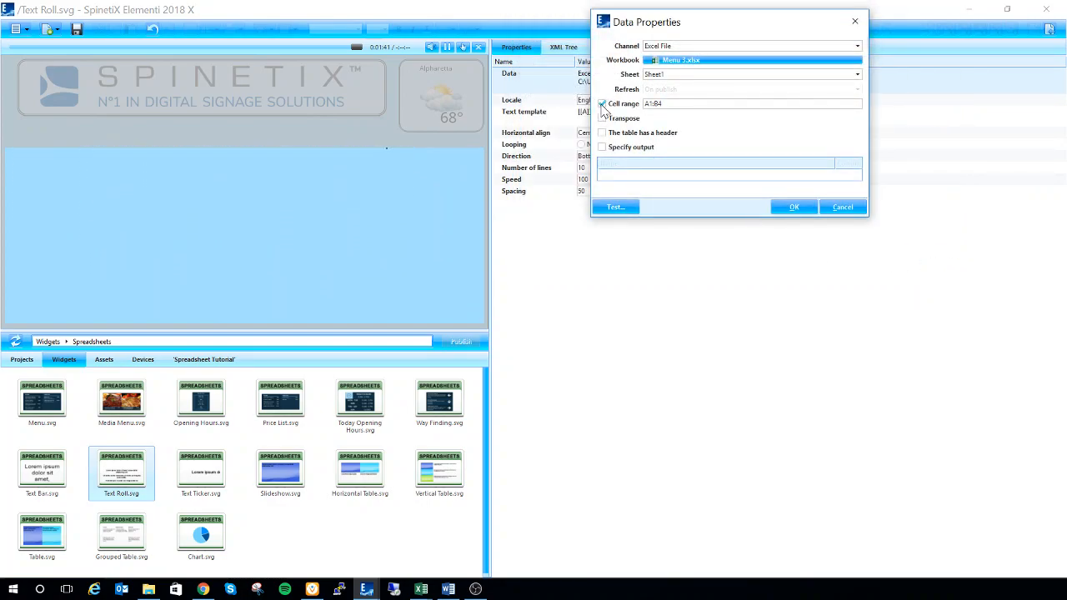
# Turn off the cell range, turn on the table header option, test the feed and apply the settings
pyautogui.click(602, 133)
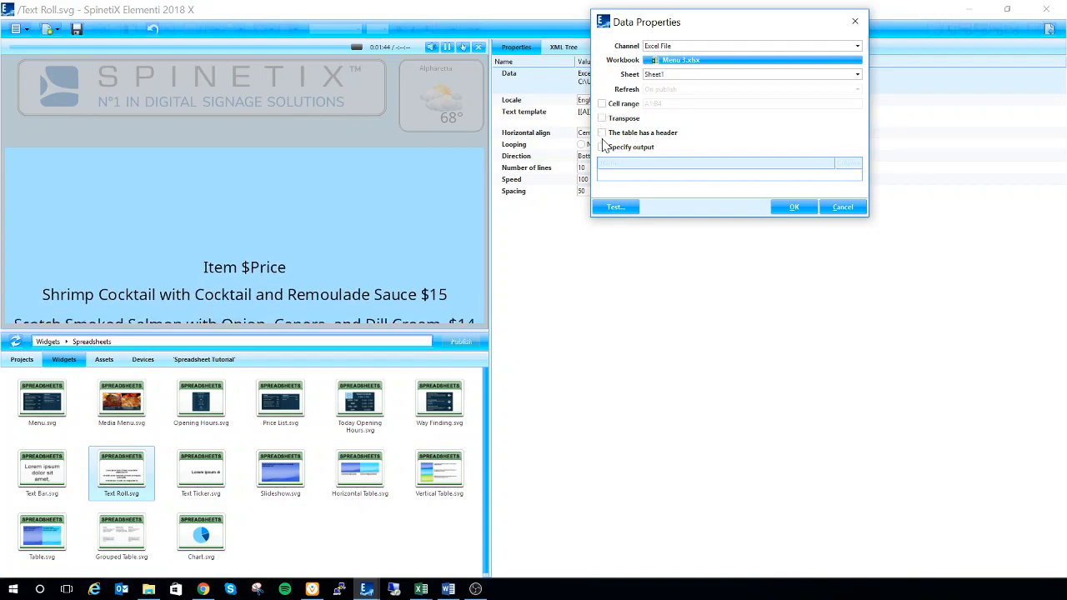
pyautogui.click(622, 207)
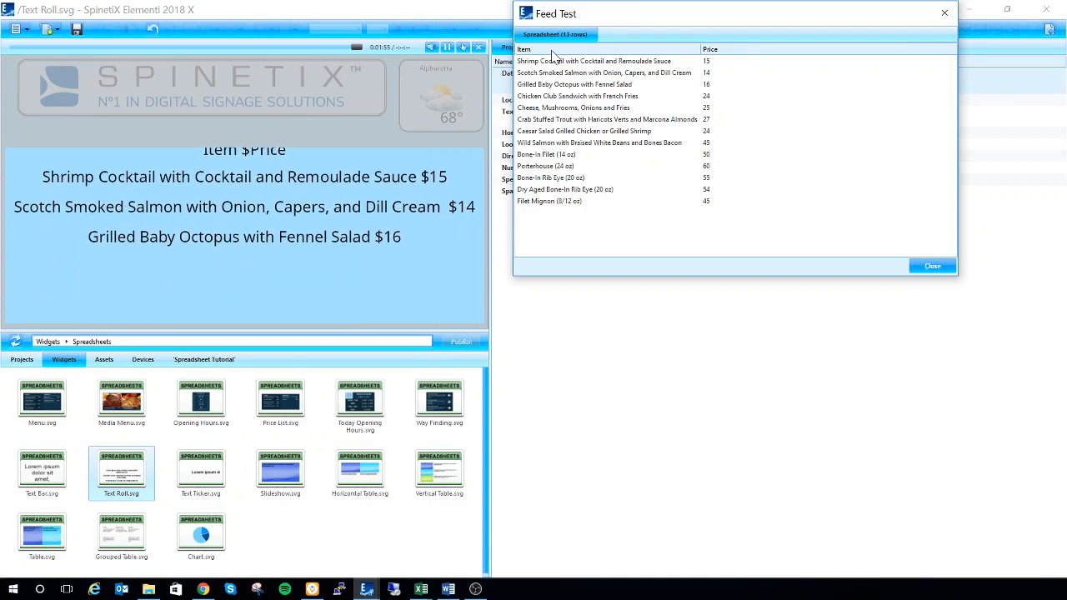
pyautogui.click(933, 266)
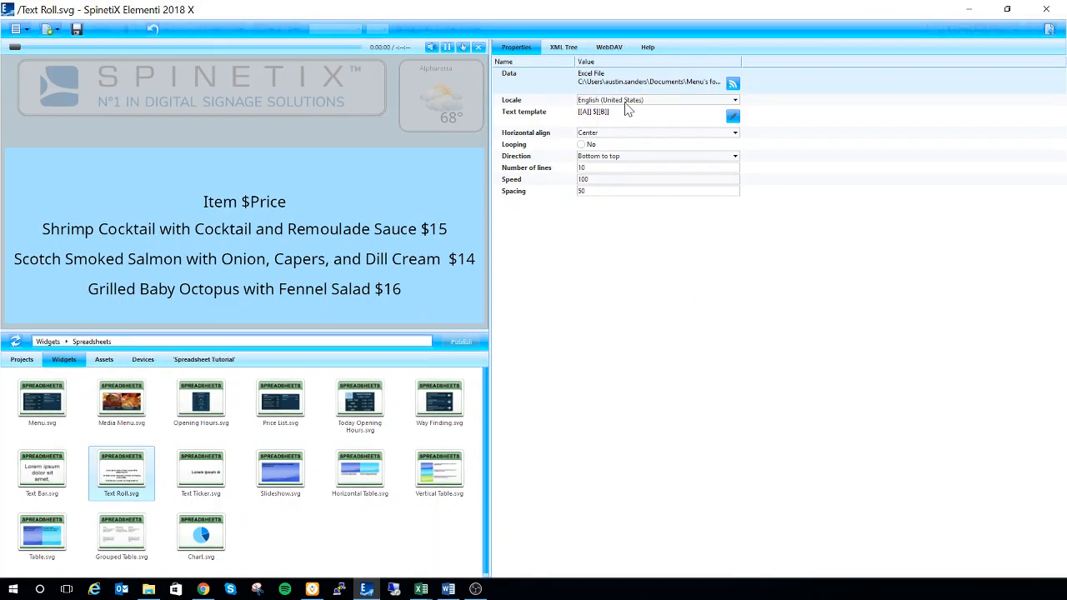
# Change the text template to [[Item]] $[[Price]]
pyautogui.click(618, 124)
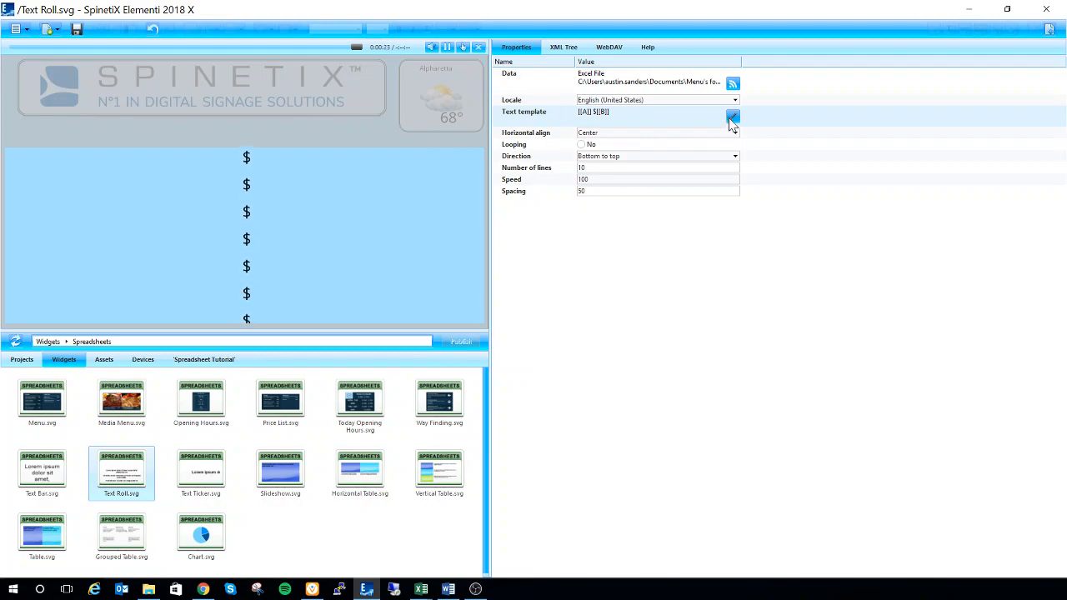
pyautogui.click(733, 118)
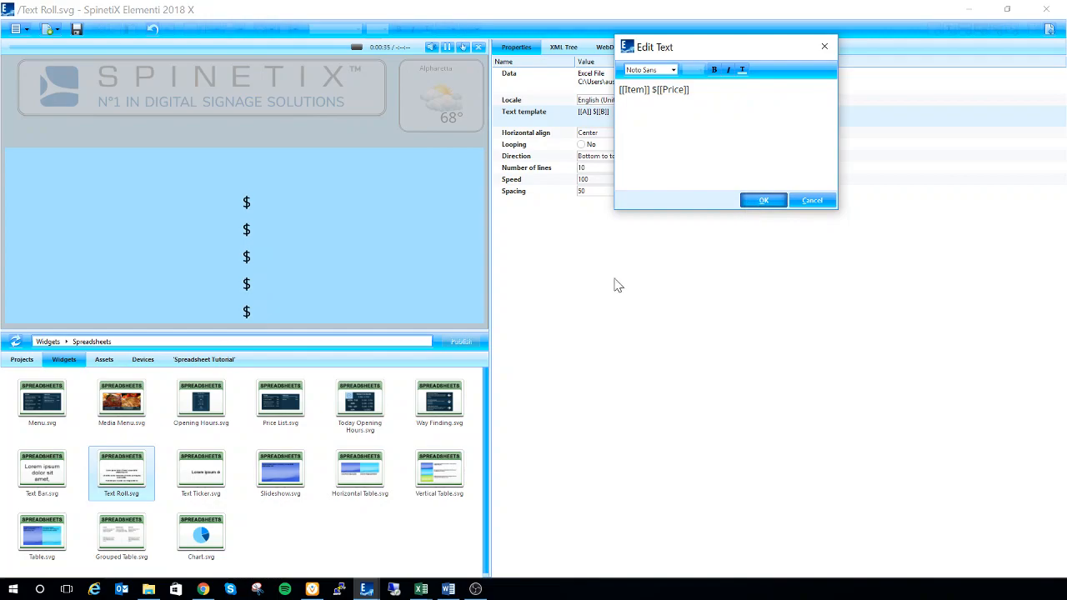
pyautogui.press('Return')
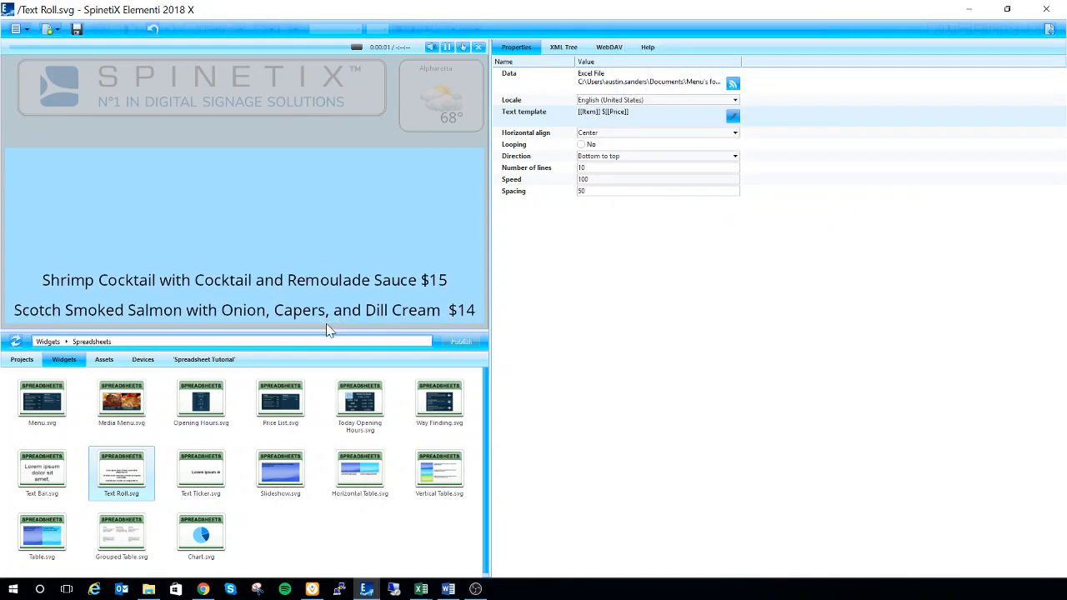